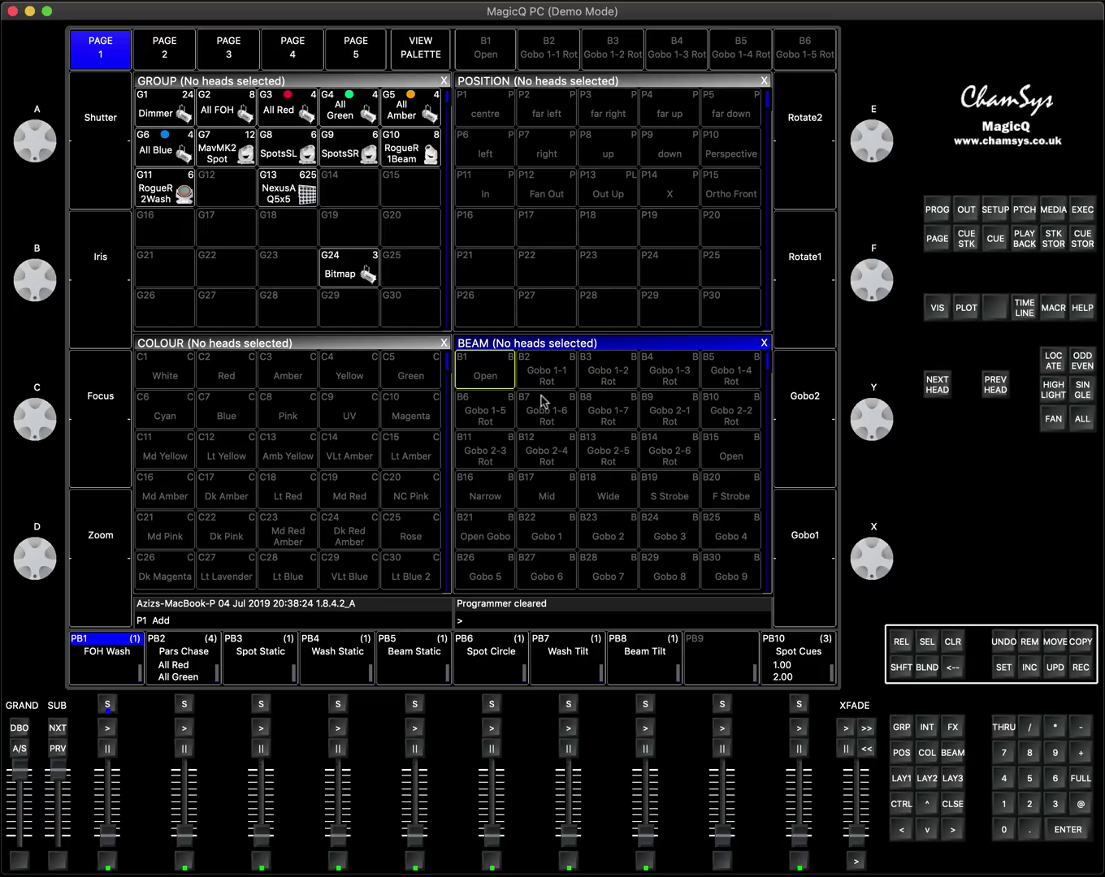
Step: Select the MavMK2 Spot, RogueR1Beam and RogueR2Wash groups, locate them, and clear the programmer
{"action": "left_click", "coordinate": [242, 166]}
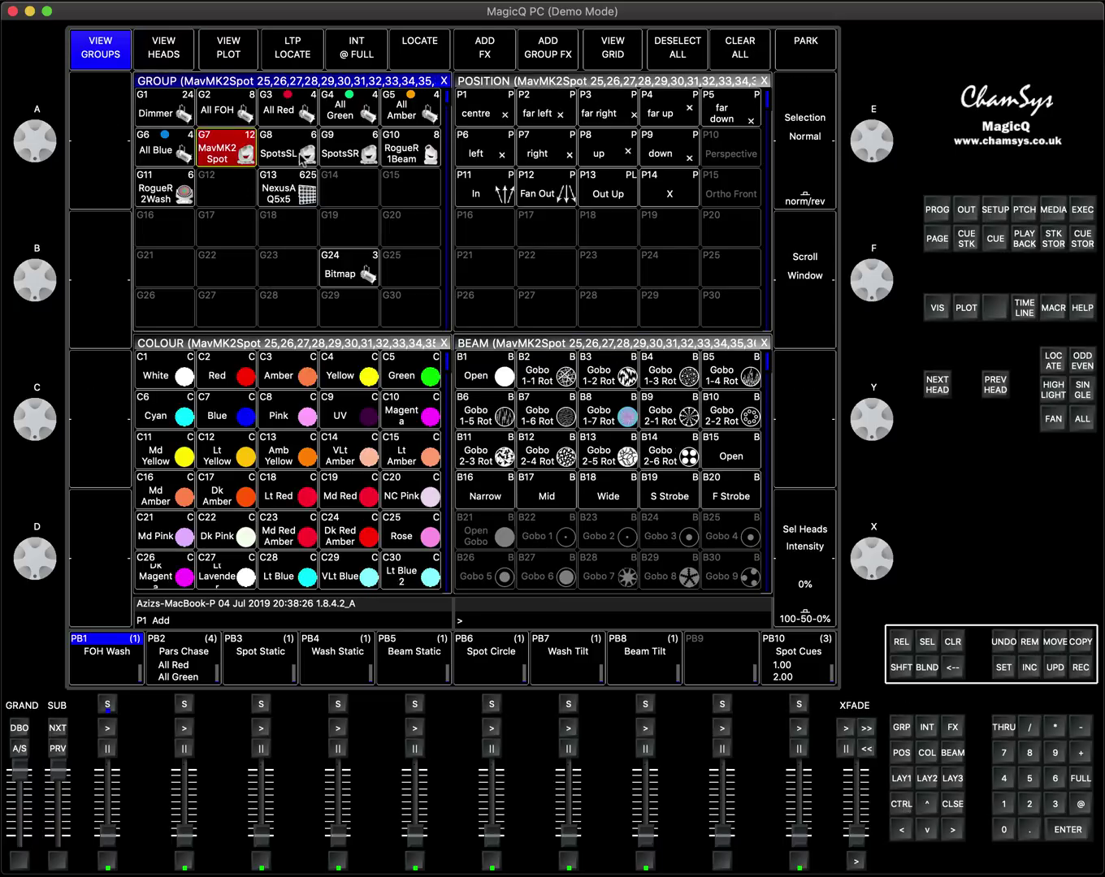
{"action": "left_click", "coordinate": [408, 149], "text": "shift"}
{"action": "left_click", "coordinate": [161, 195], "text": "shift"}
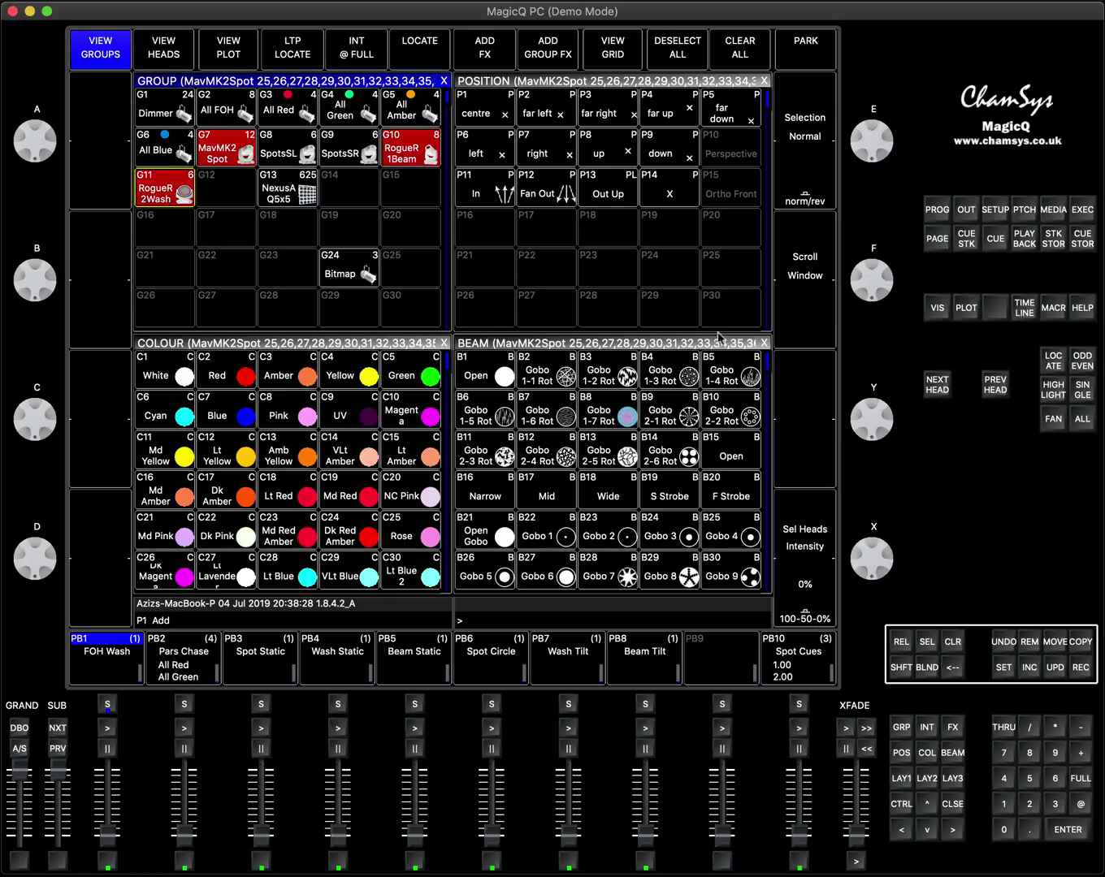
{"action": "left_click", "coordinate": [1056, 362]}
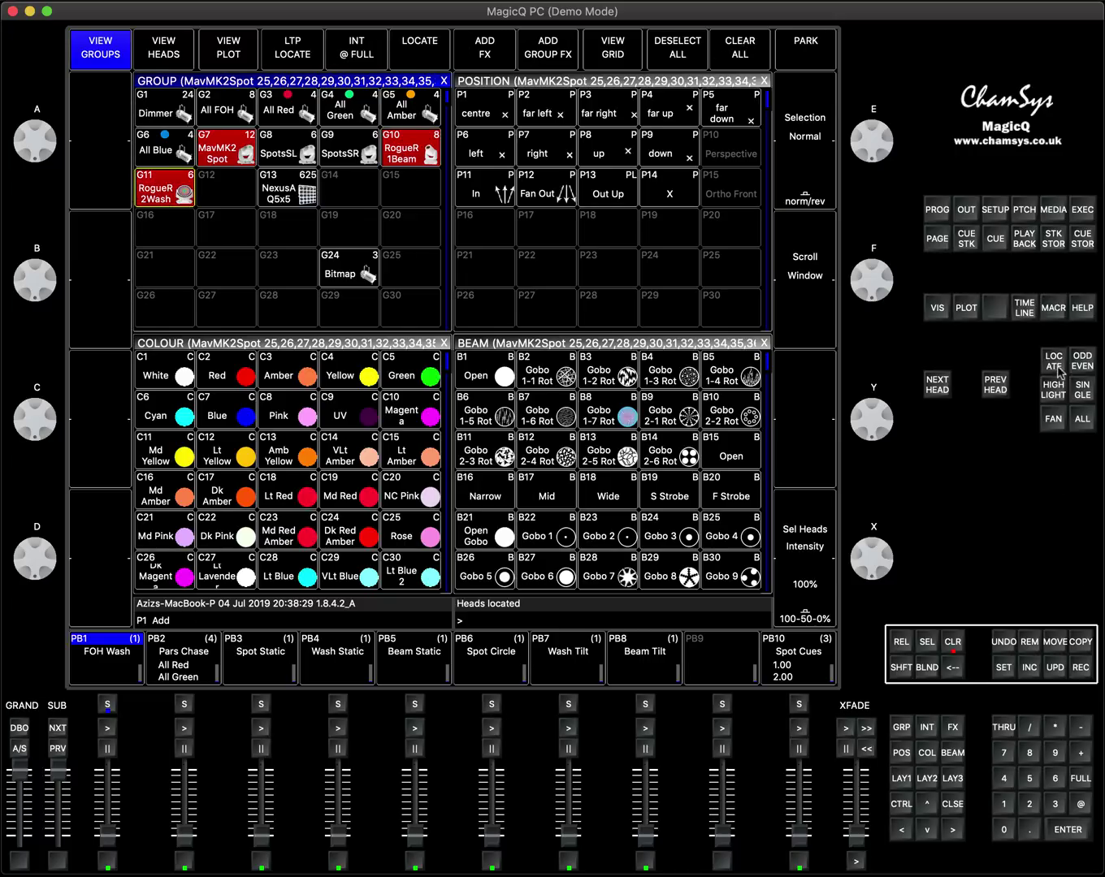
{"action": "left_click", "coordinate": [946, 647]}
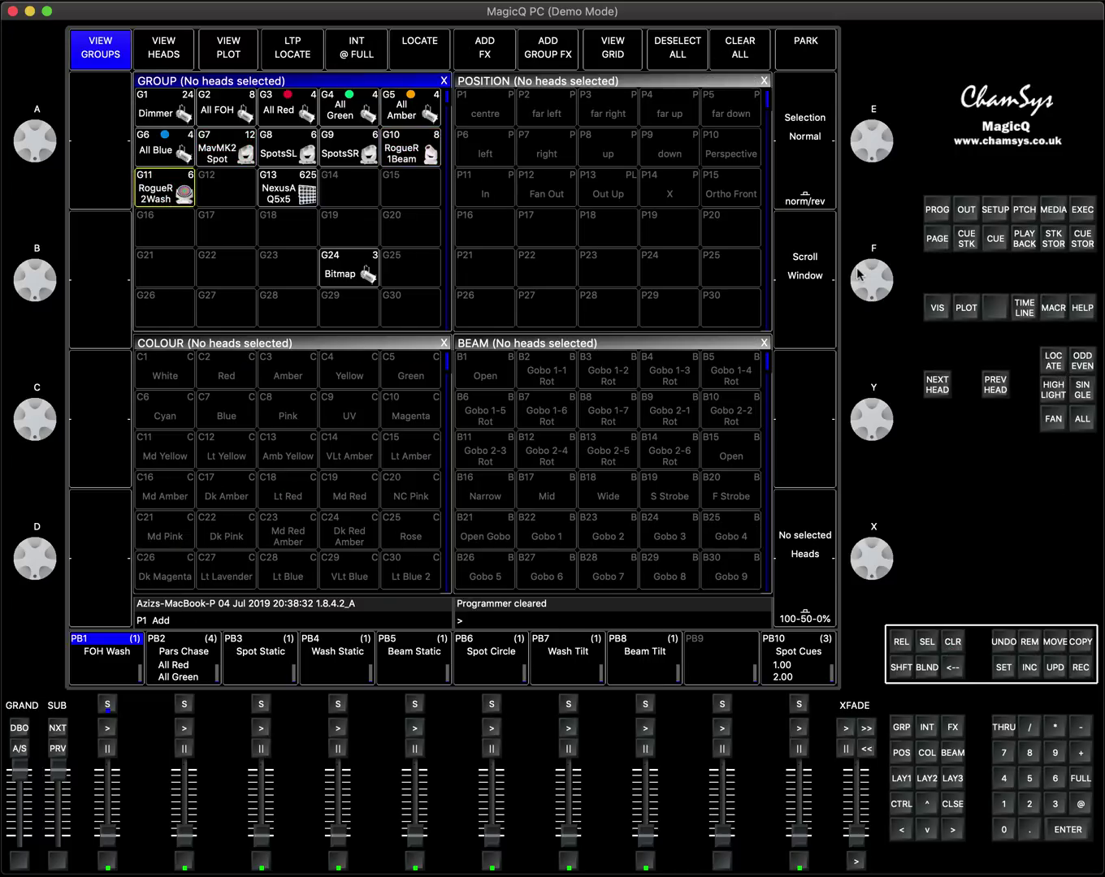
Step: Check the head outputs, return to the palettes, and locate the RogueR1Beam, RogueR2Wash and MavMK2 Spot groups together
{"action": "left_click", "coordinate": [965, 206]}
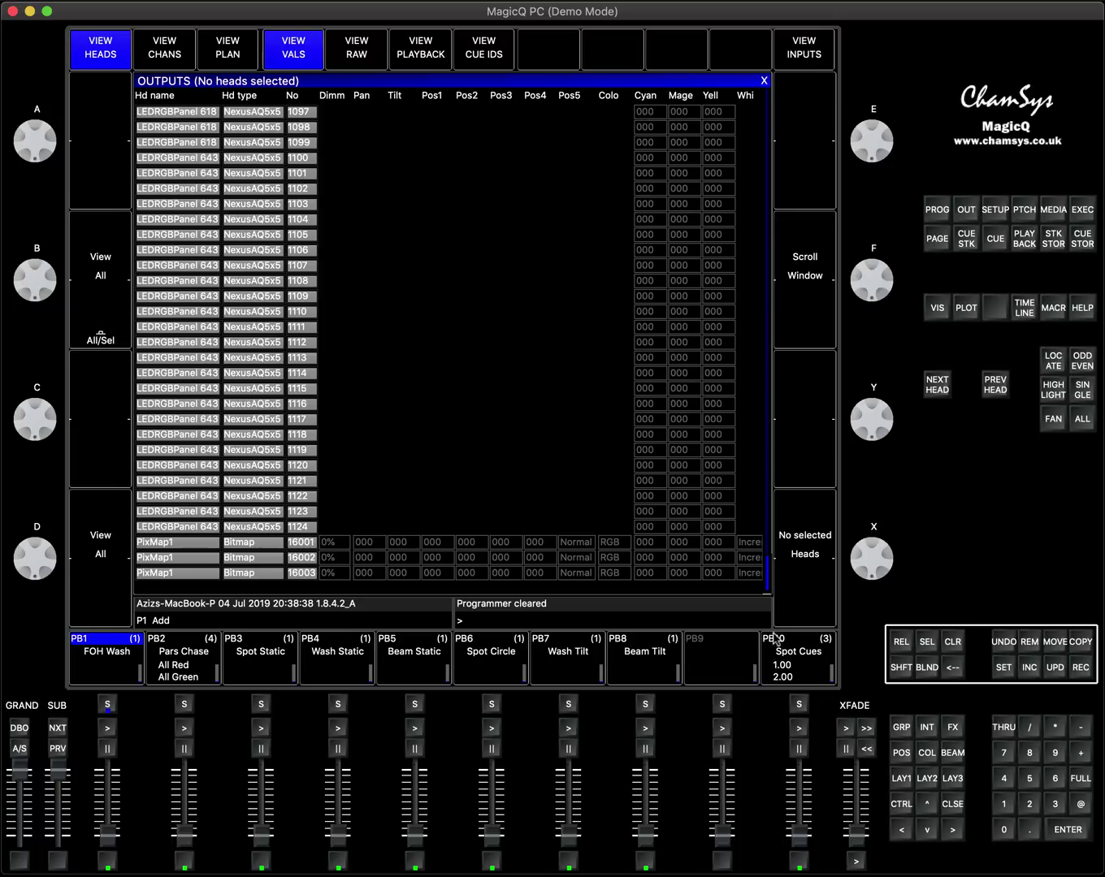
{"action": "left_click", "coordinate": [904, 778]}
{"action": "left_click", "coordinate": [227, 155]}
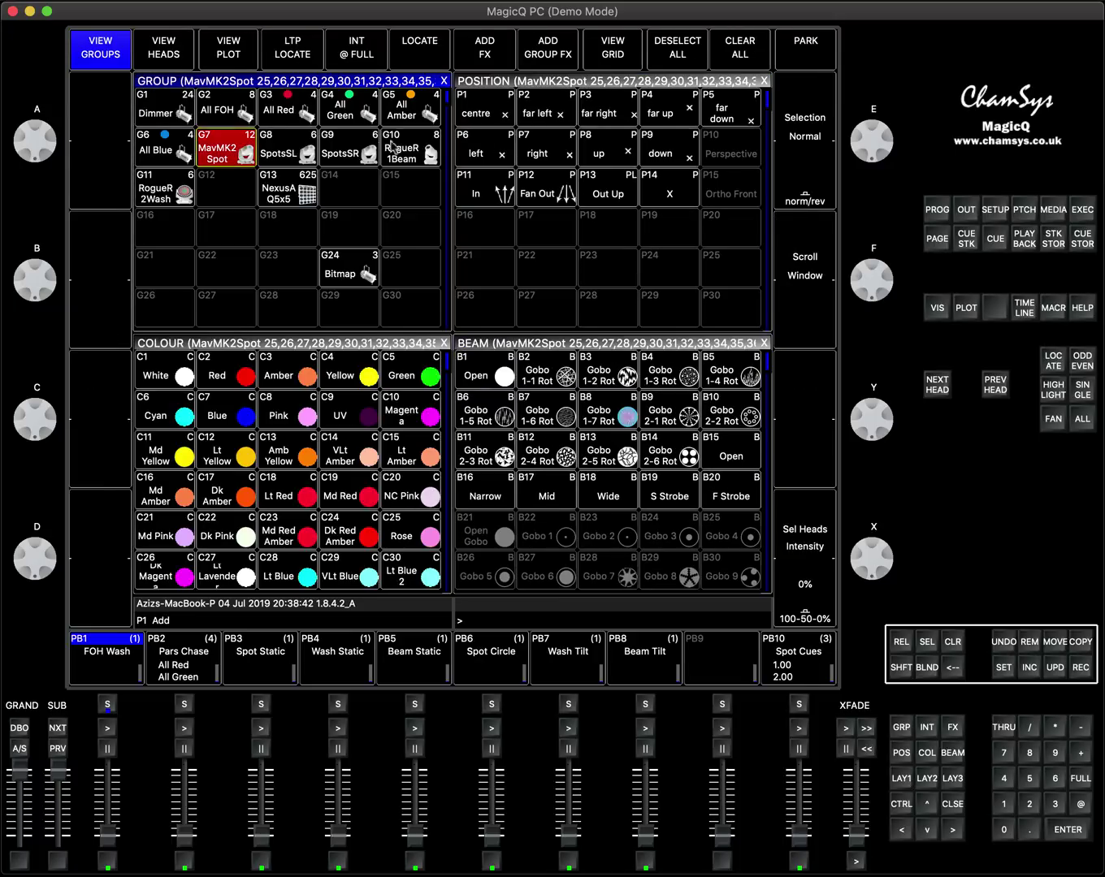
{"action": "left_click", "coordinate": [417, 147]}
{"action": "left_click", "coordinate": [173, 194]}
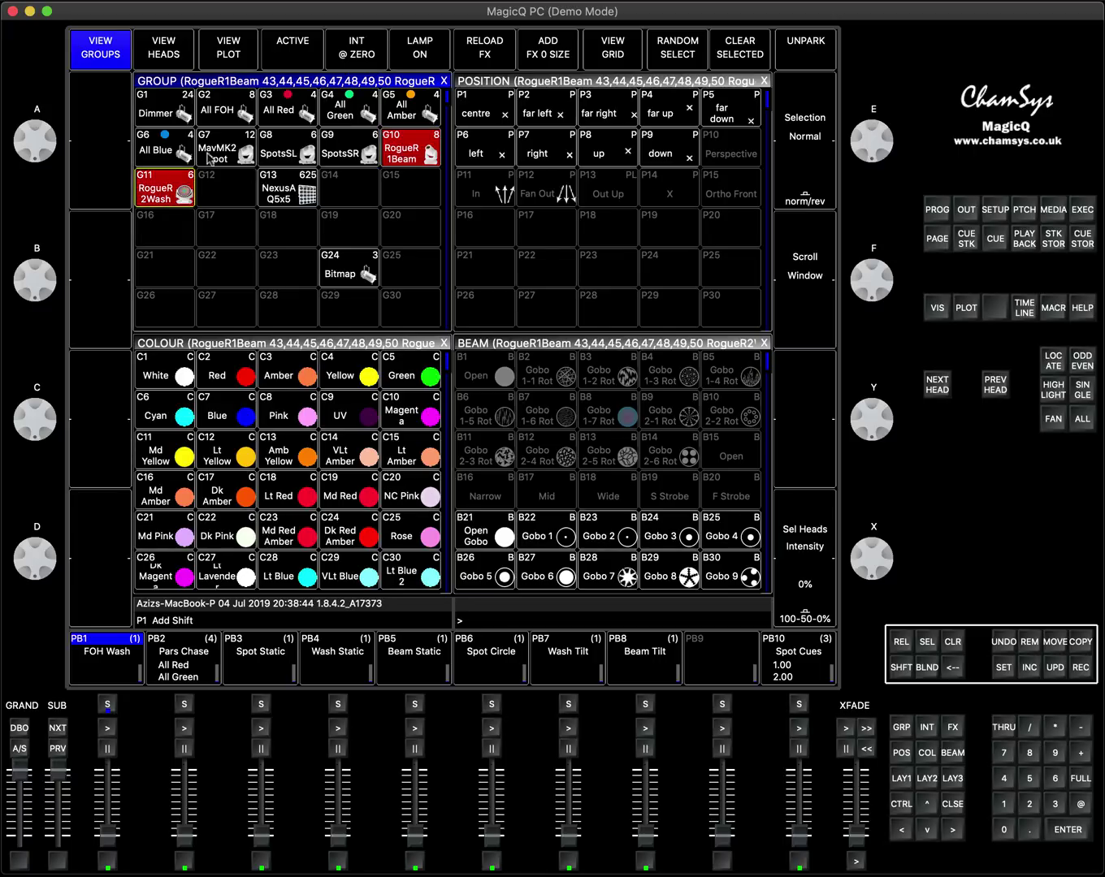
{"action": "left_click", "coordinate": [213, 156]}
{"action": "left_click", "coordinate": [1054, 359]}
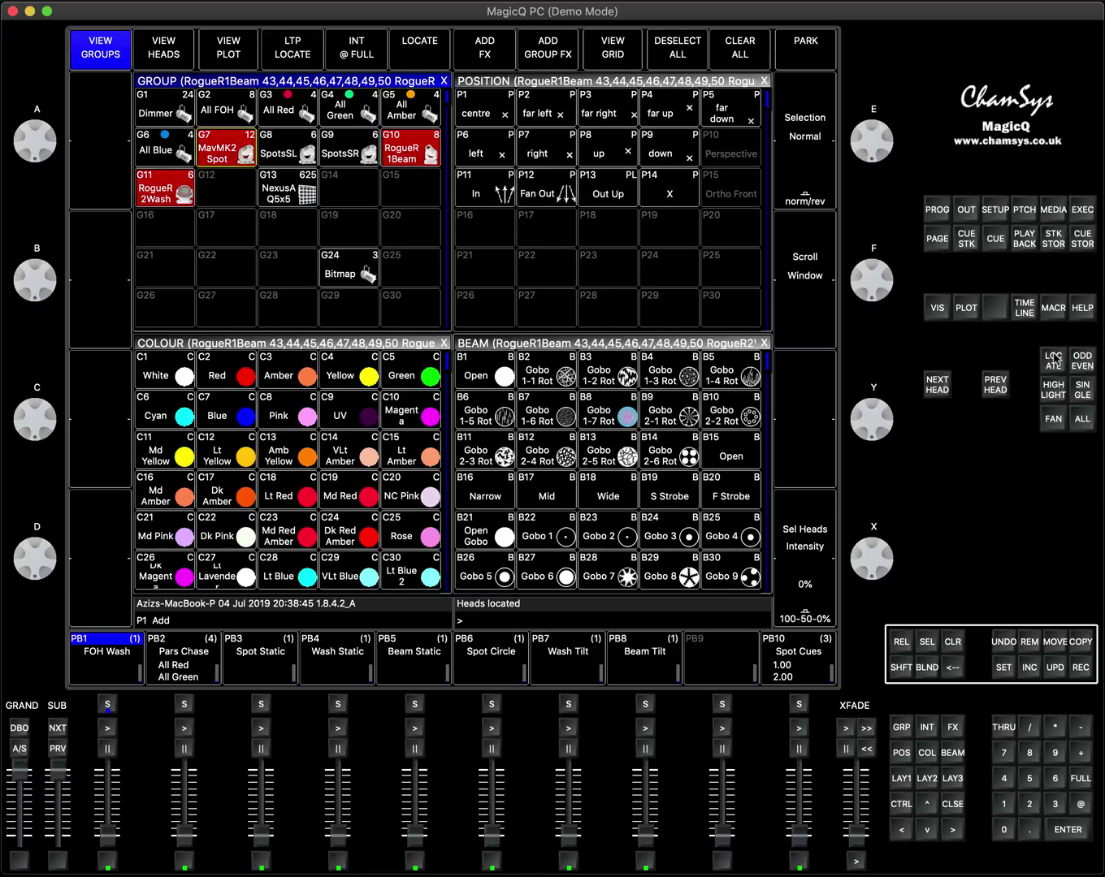
Step: Show the output values from the start of the head list and clear the programmer
{"action": "left_click", "coordinate": [965, 211]}
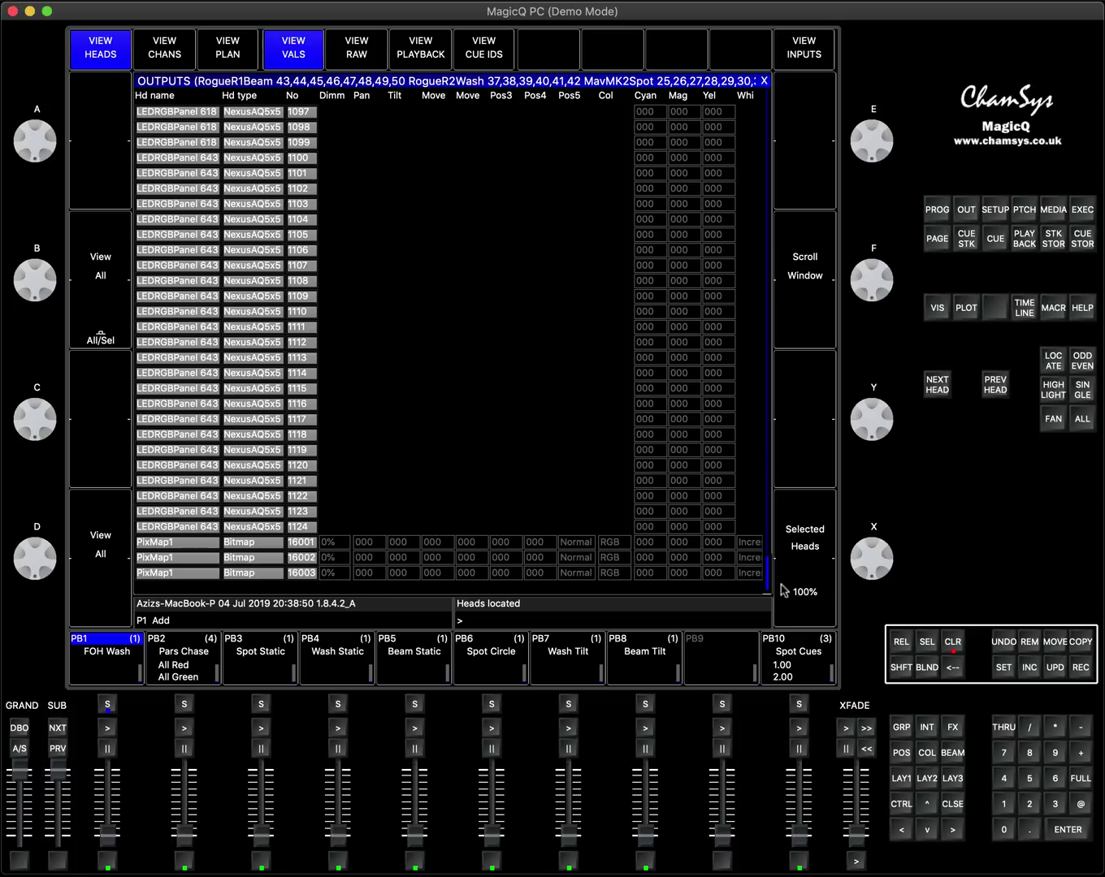
{"action": "left_click_drag", "start_coordinate": [768, 564], "coordinate": [768, 92]}
{"action": "left_click", "coordinate": [953, 641]}
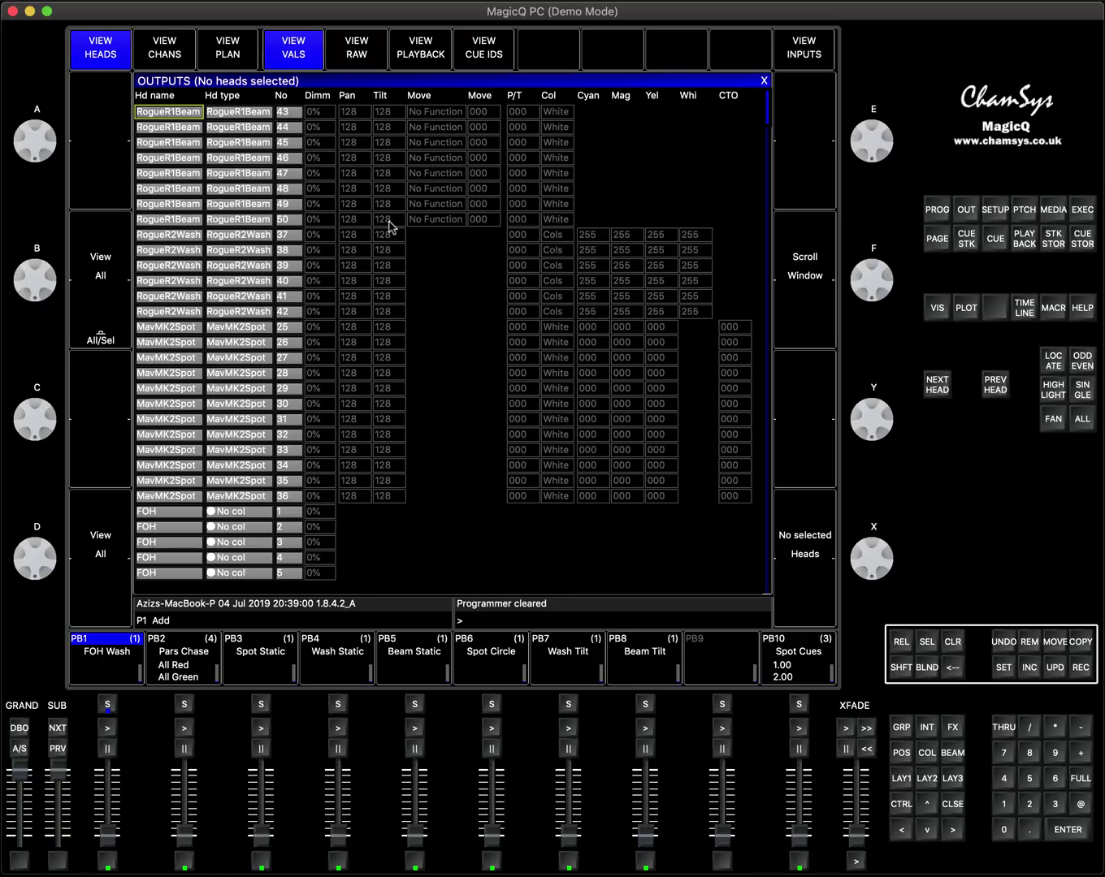
Step: Reset the held output values of all heads to their defaults and return to the palette layout
{"action": "left_click", "coordinate": [899, 806]}
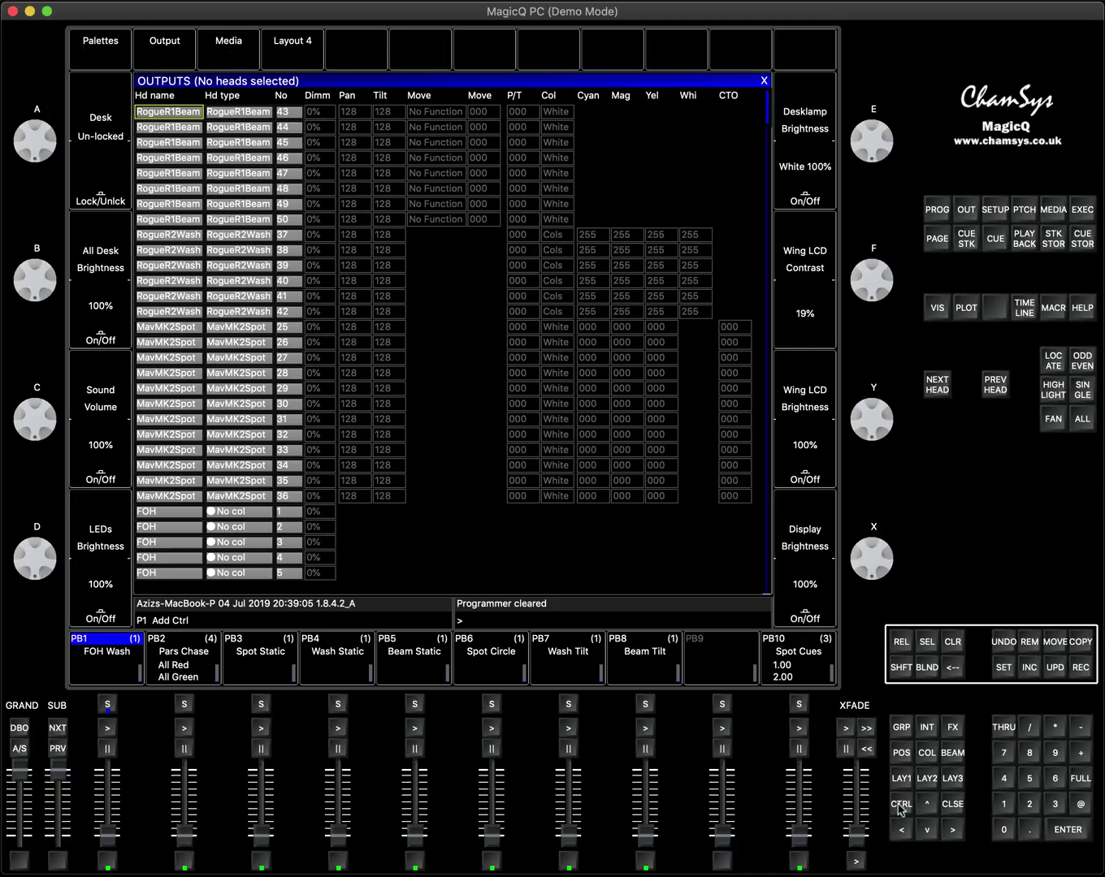
{"action": "left_click", "coordinate": [902, 668]}
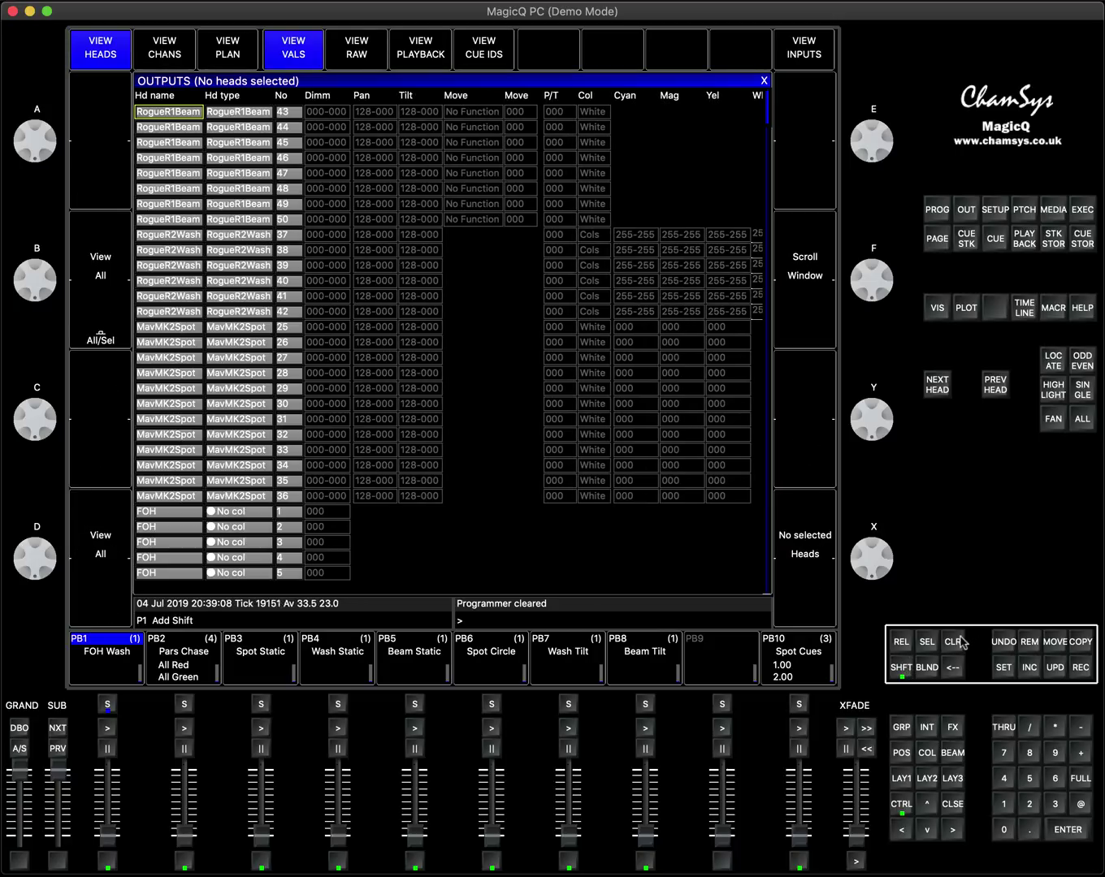
{"action": "left_click", "coordinate": [958, 644]}
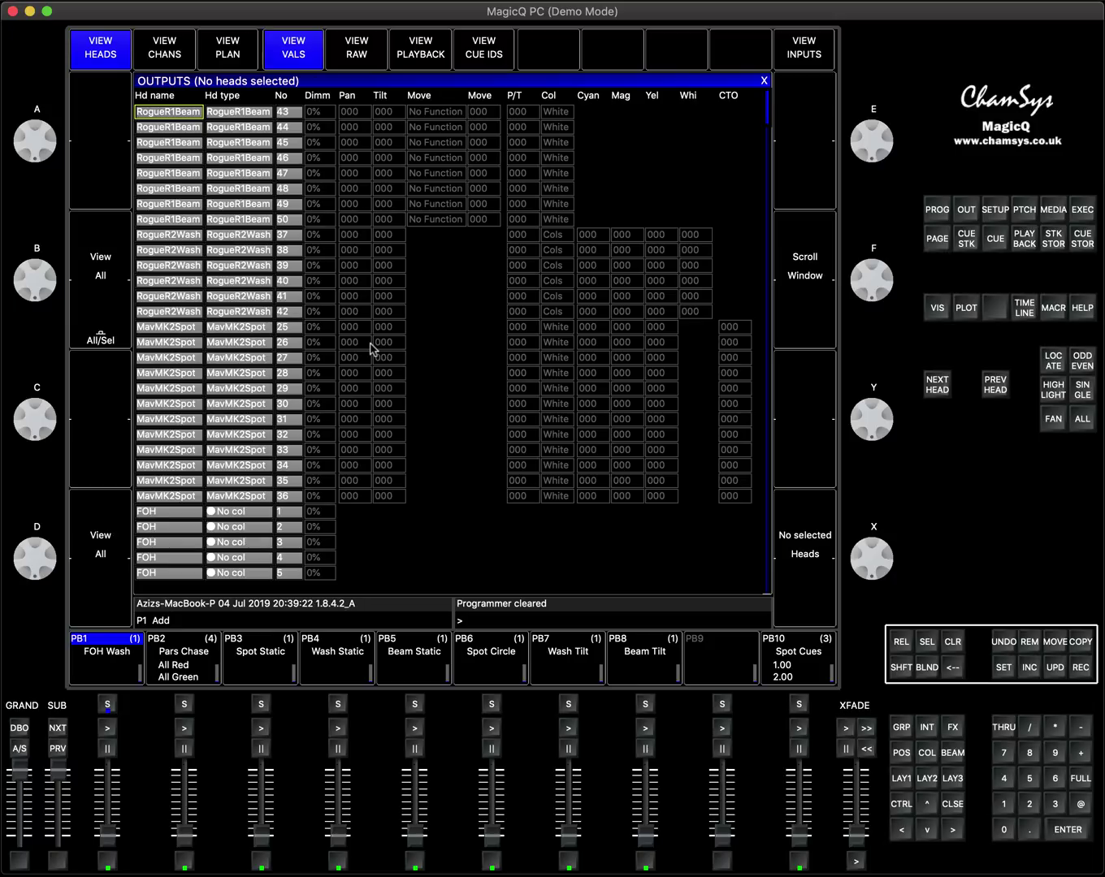
{"action": "left_click", "coordinate": [897, 777]}
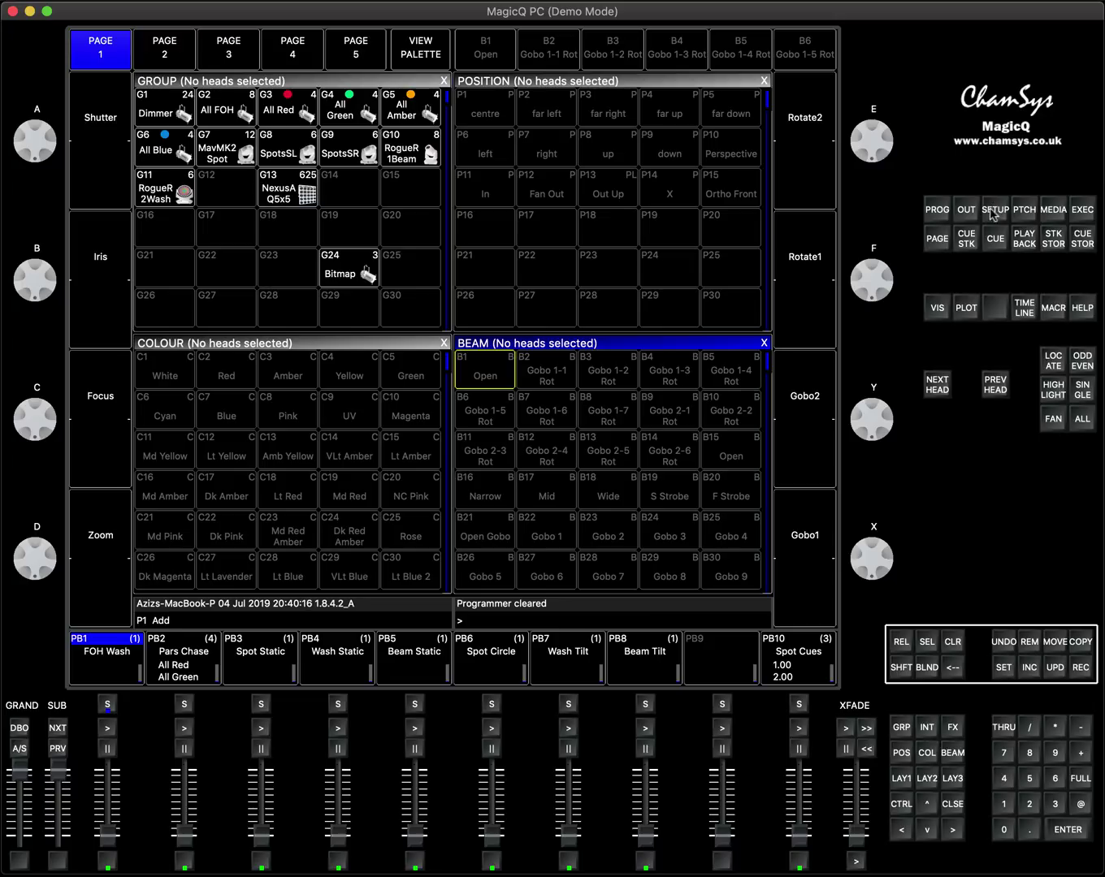
Step: Open the console's network settings and view the available IP address choices without selecting one
{"action": "left_click", "coordinate": [995, 211]}
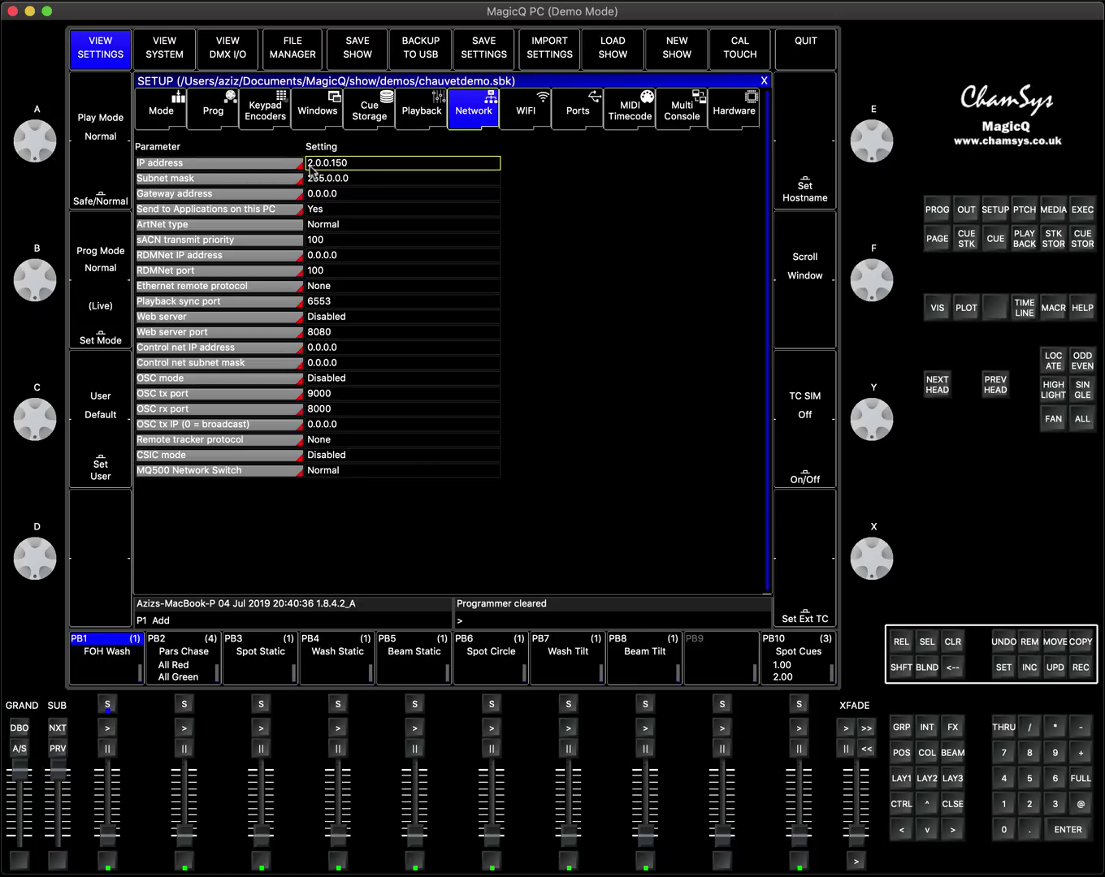
{"action": "key", "text": "Up"}
{"action": "left_click", "coordinate": [357, 164]}
{"action": "left_click", "coordinate": [357, 164]}
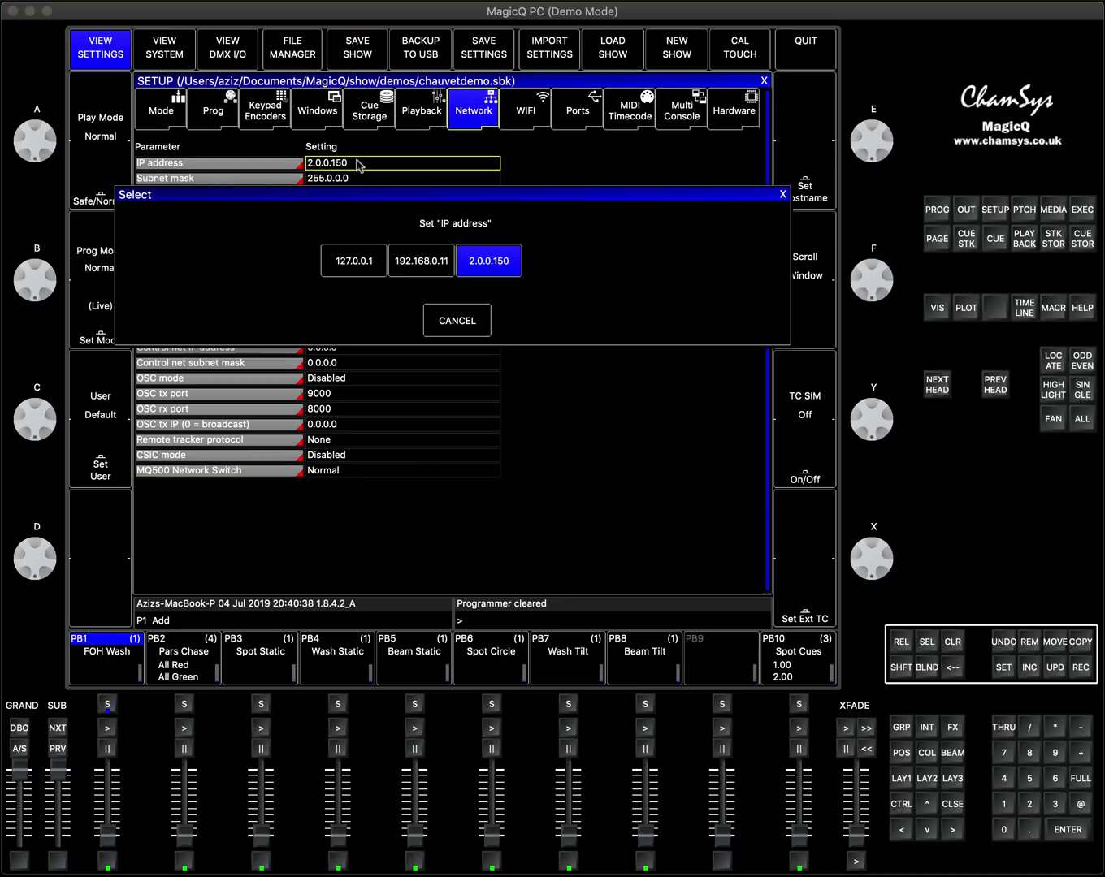
{"action": "left_click", "coordinate": [455, 328]}
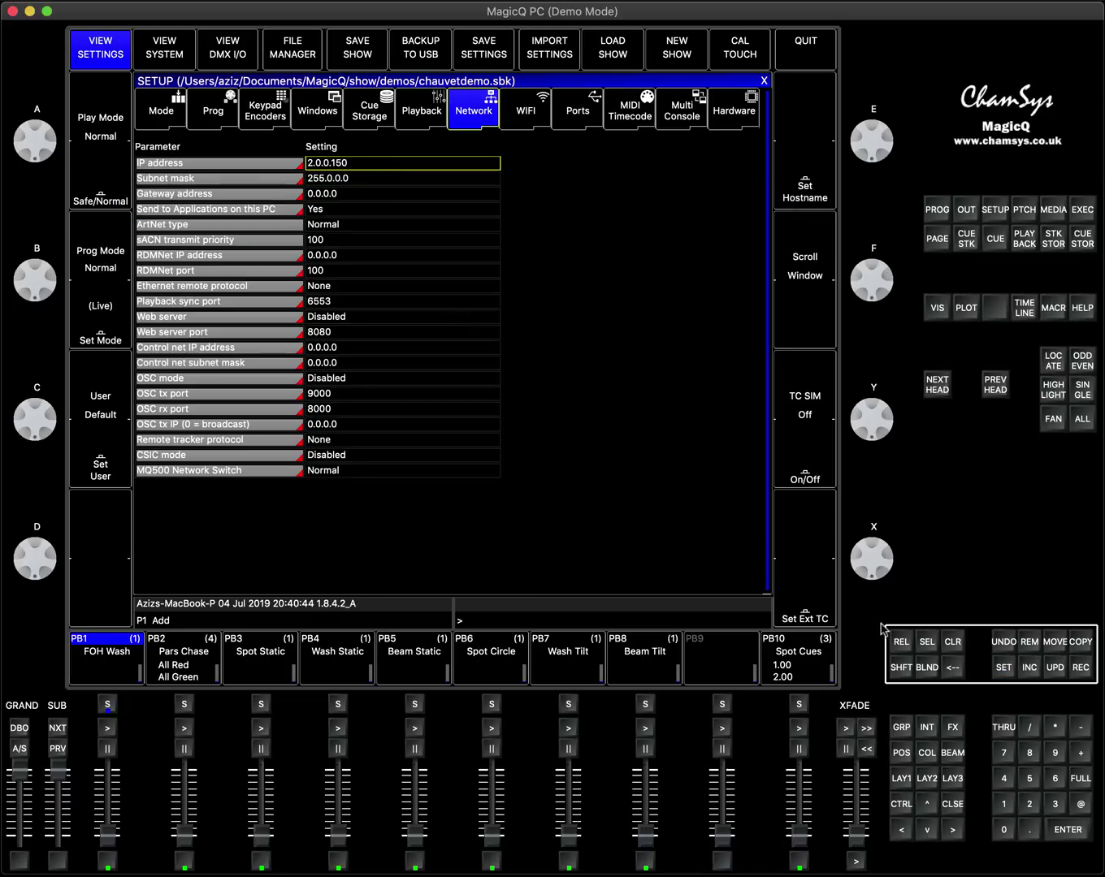
Step: Set the console's IP address to 2.0.0.150 and select the subnet mask setting
{"action": "left_click", "coordinate": [1029, 805]}
{"action": "left_click", "coordinate": [1029, 829]}
{"action": "left_click", "coordinate": [1007, 829]}
{"action": "left_click", "coordinate": [1029, 829]}
{"action": "left_click", "coordinate": [1005, 829]}
{"action": "left_click", "coordinate": [1028, 829]}
{"action": "left_click", "coordinate": [1006, 804]}
{"action": "left_click", "coordinate": [1029, 780]}
{"action": "left_click", "coordinate": [1006, 830]}
{"action": "left_click", "coordinate": [1067, 829]}
{"action": "left_click", "coordinate": [351, 180]}
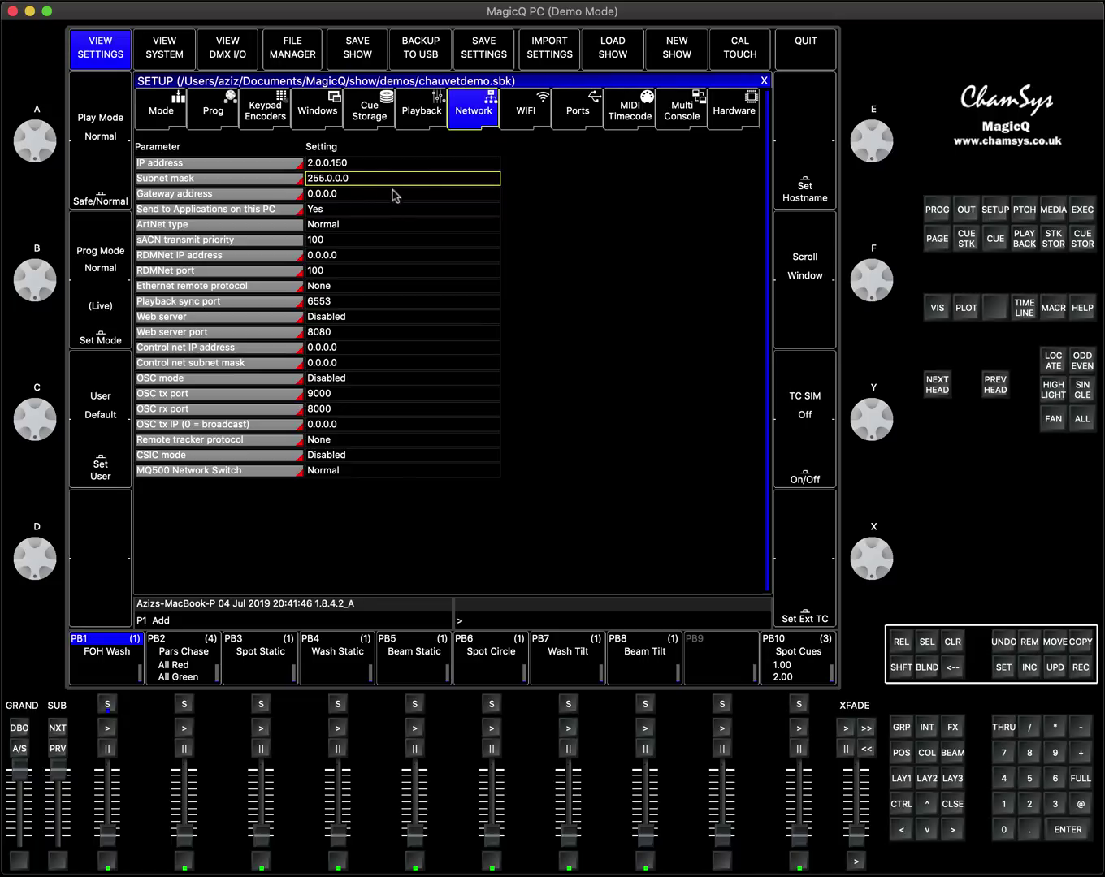
Step: Set Enable remote control to Yes in the multi-console settings and return to the palette layout
{"action": "left_click", "coordinate": [689, 114]}
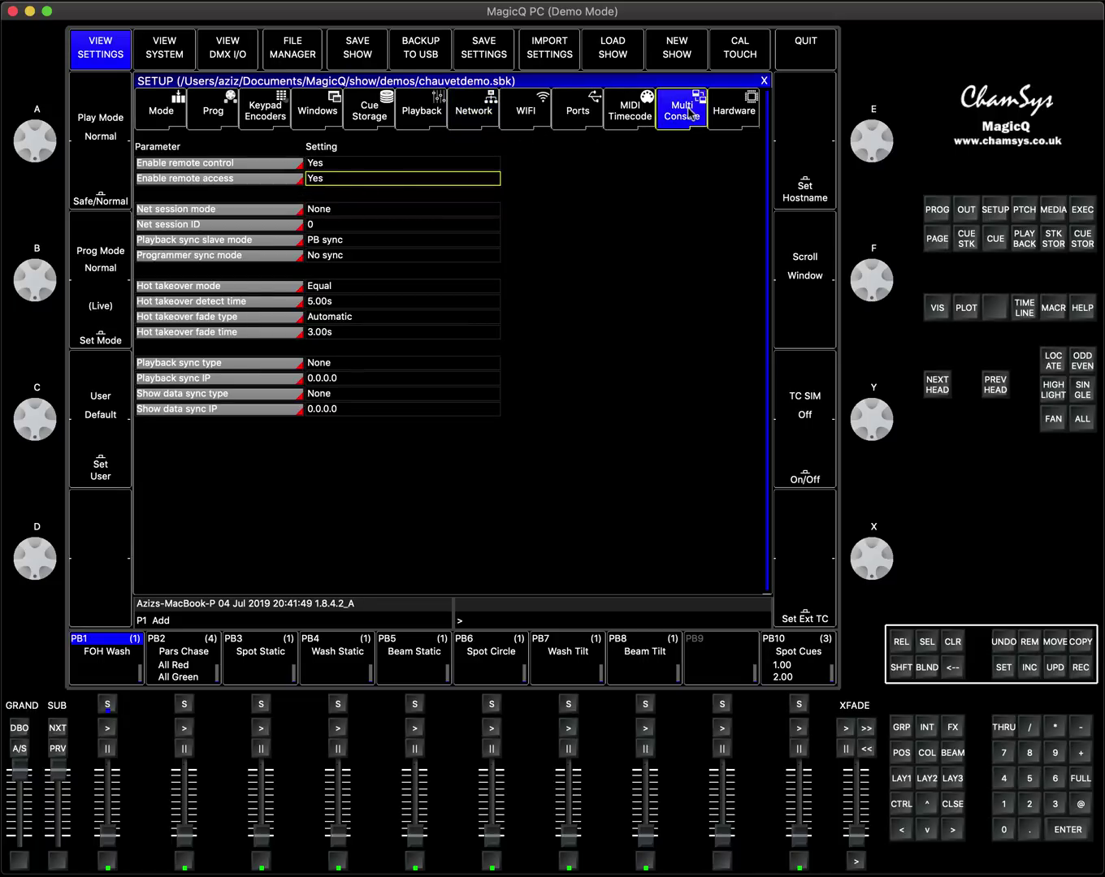
{"action": "left_click", "coordinate": [328, 166]}
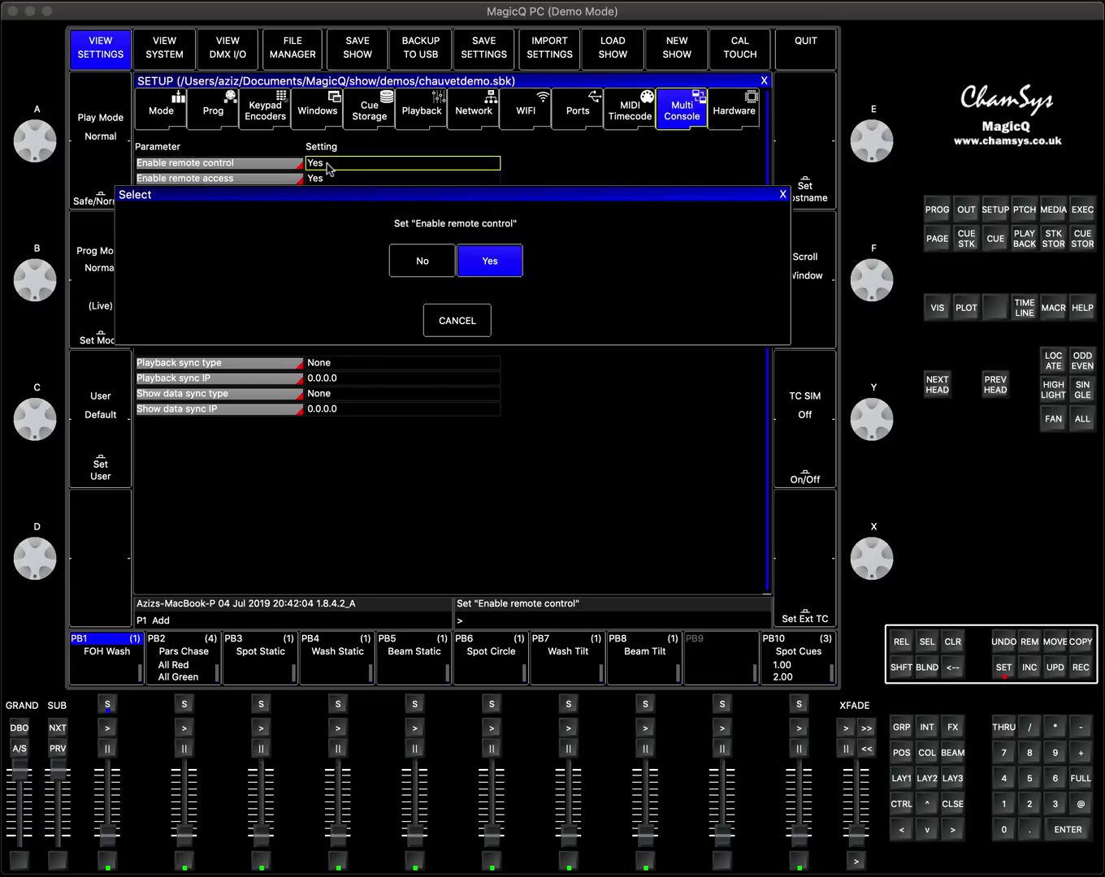
{"action": "left_click", "coordinate": [497, 256]}
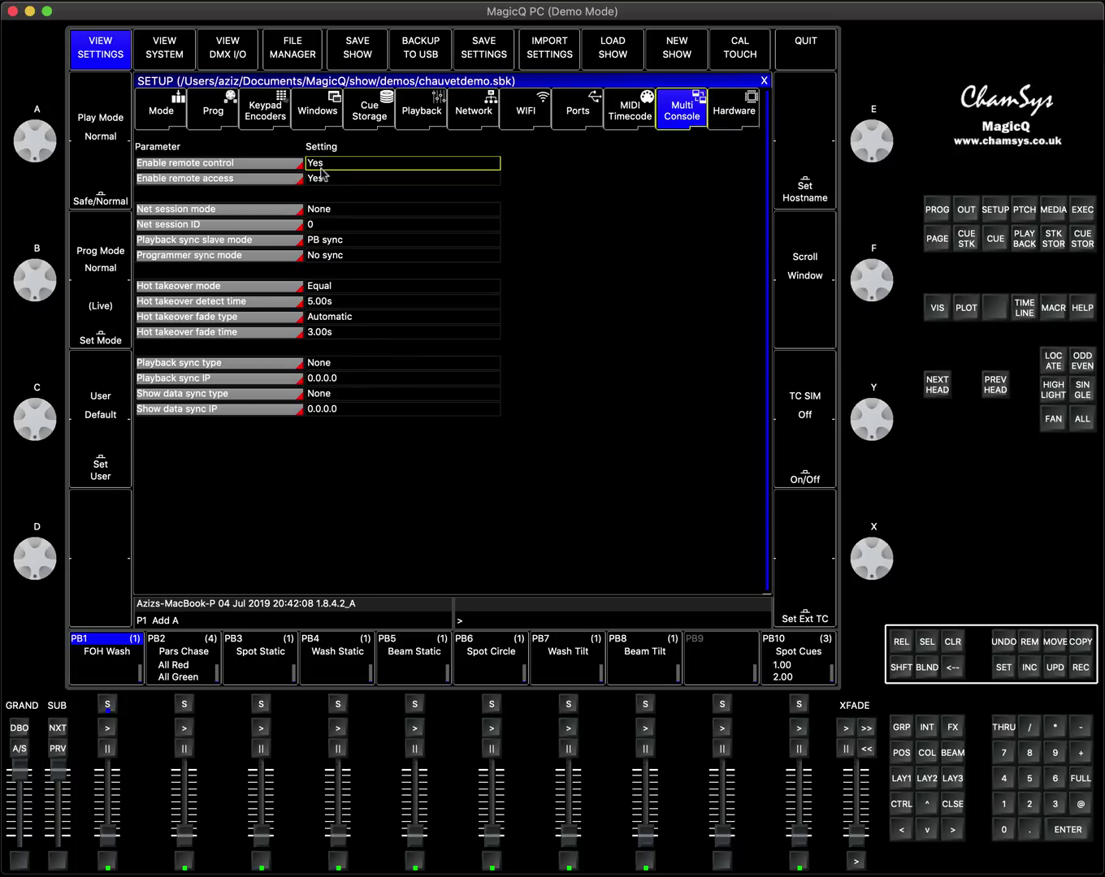
{"action": "left_click", "coordinate": [900, 780]}
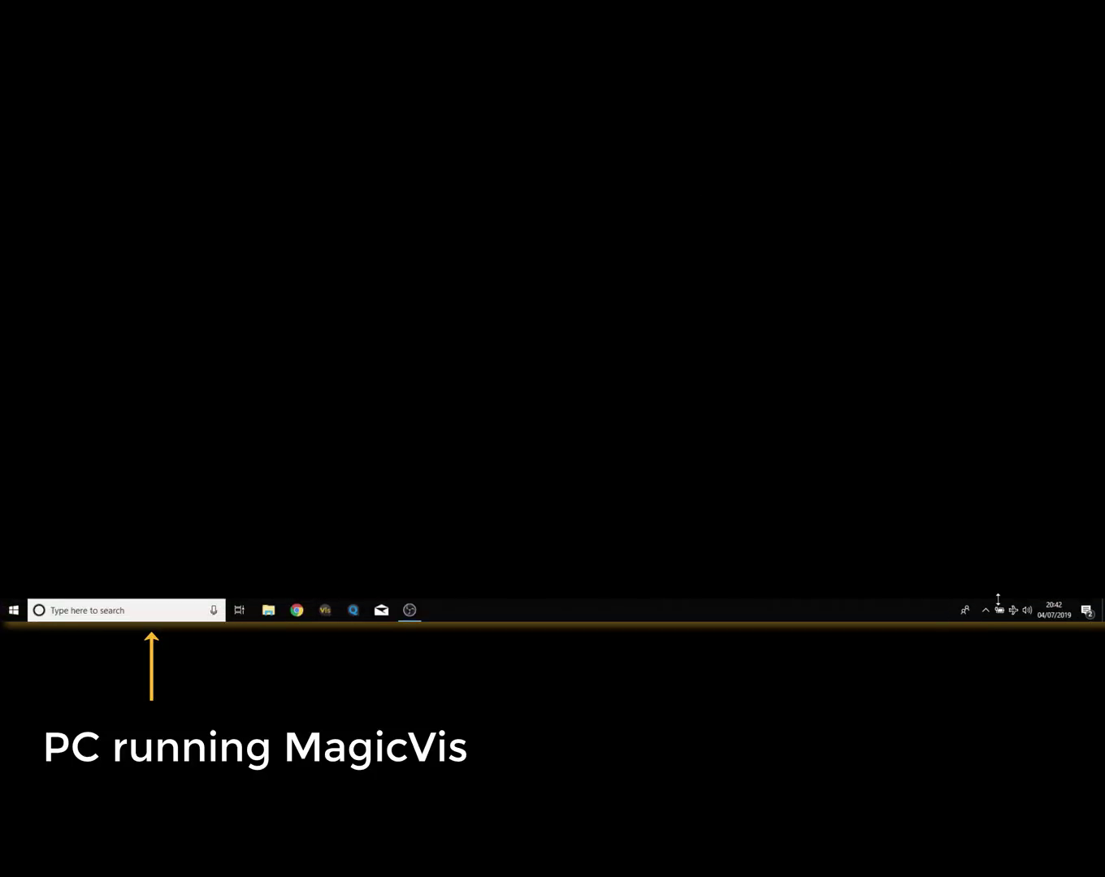
Step: Switch to the PC running MagicVis and open the Internet Protocol Version 4 properties of its Ethernet adapter
{"action": "mouse_move", "coordinate": [1015, 614]}
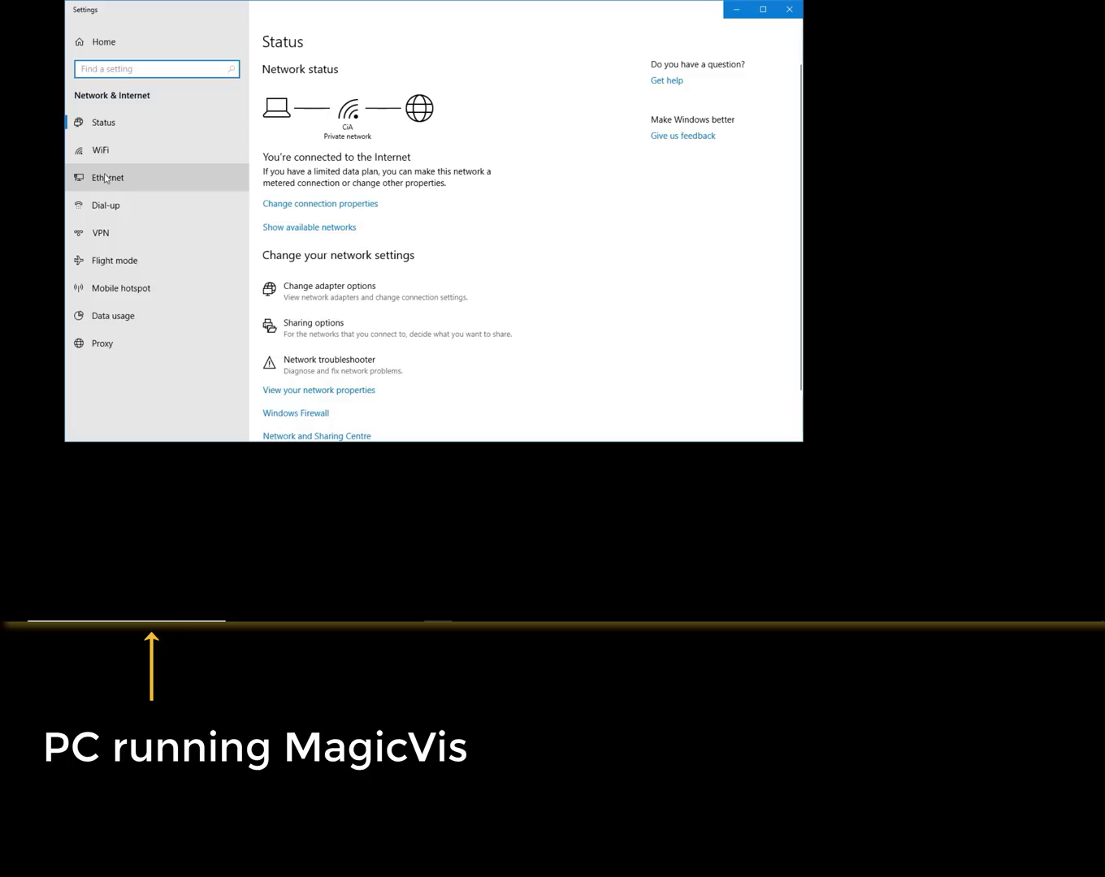
{"action": "left_click", "coordinate": [103, 175]}
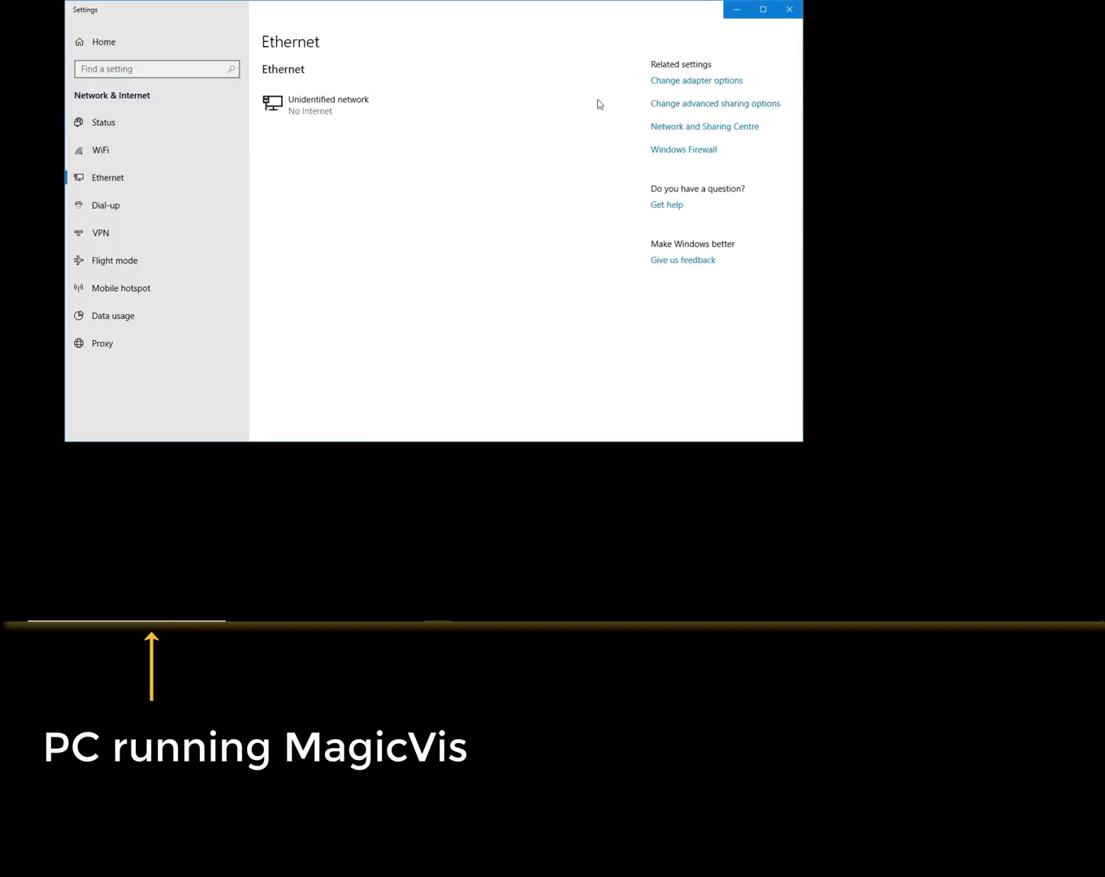
{"action": "left_click", "coordinate": [680, 88]}
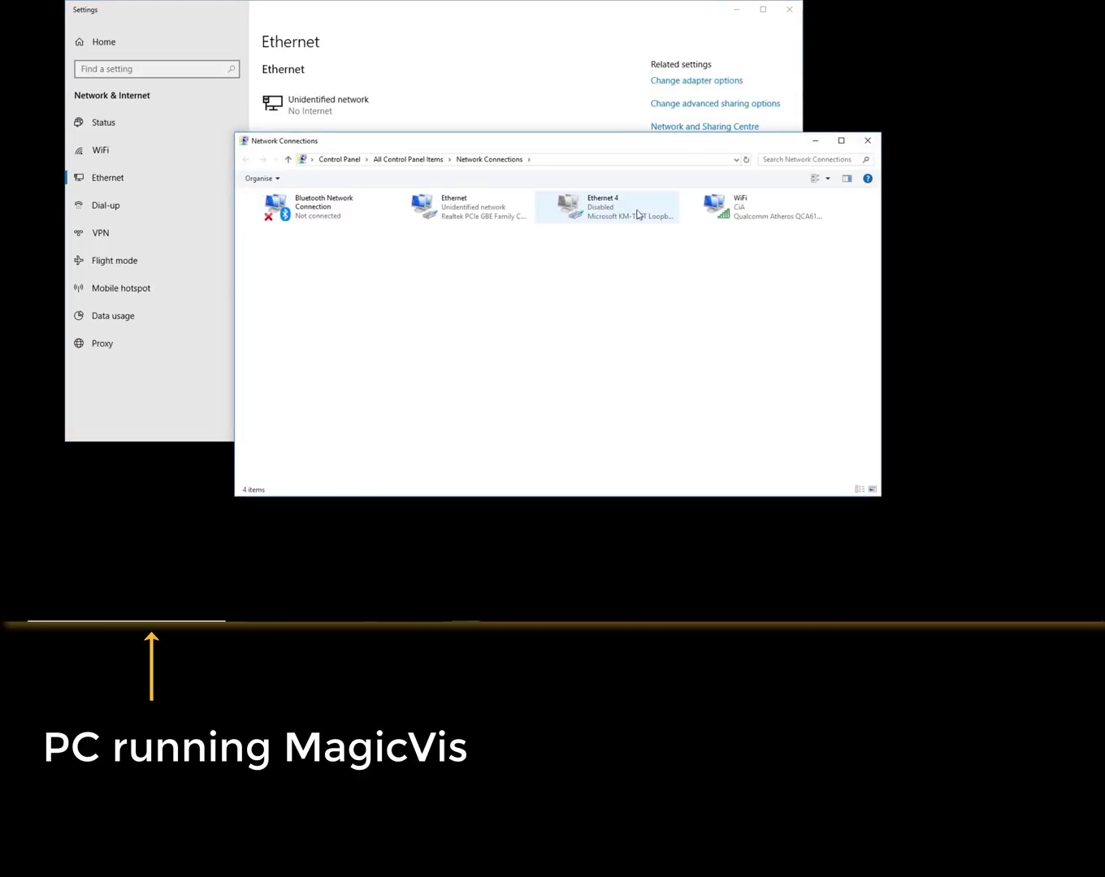
{"action": "left_click", "coordinate": [443, 210]}
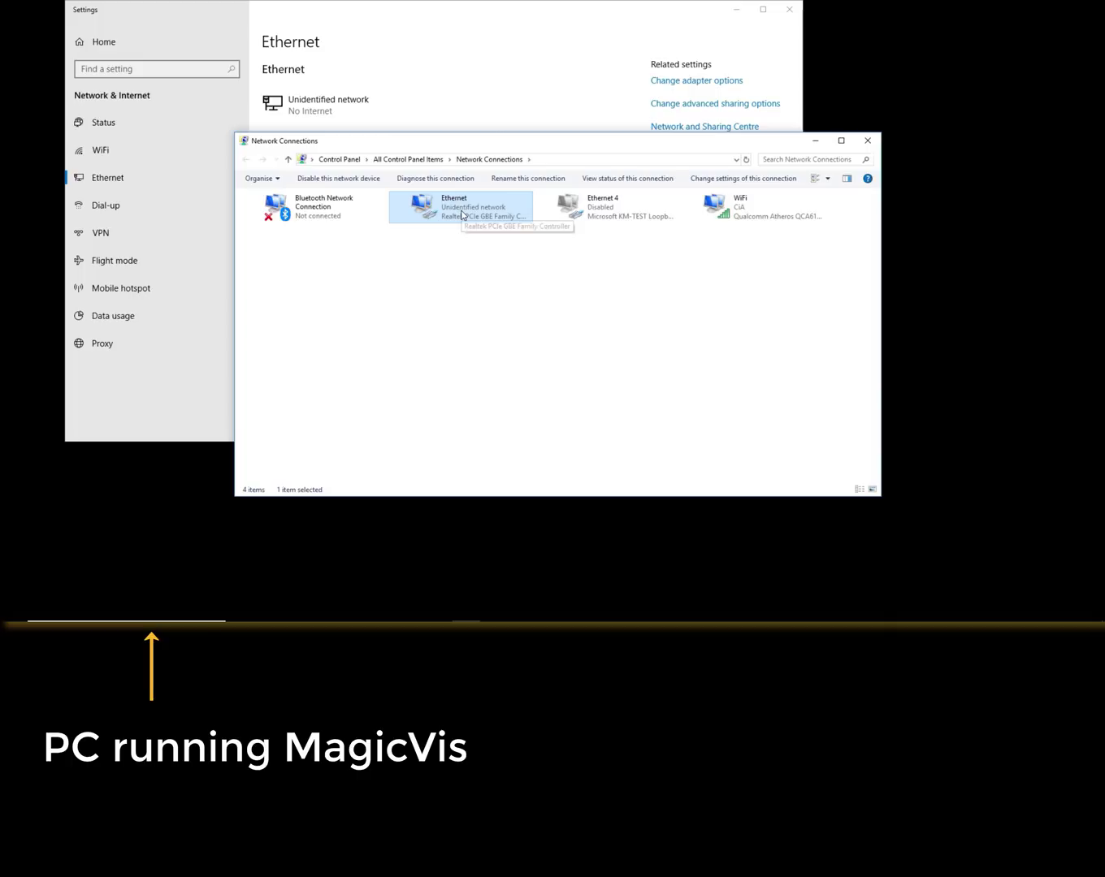
{"action": "right_click", "coordinate": [463, 215]}
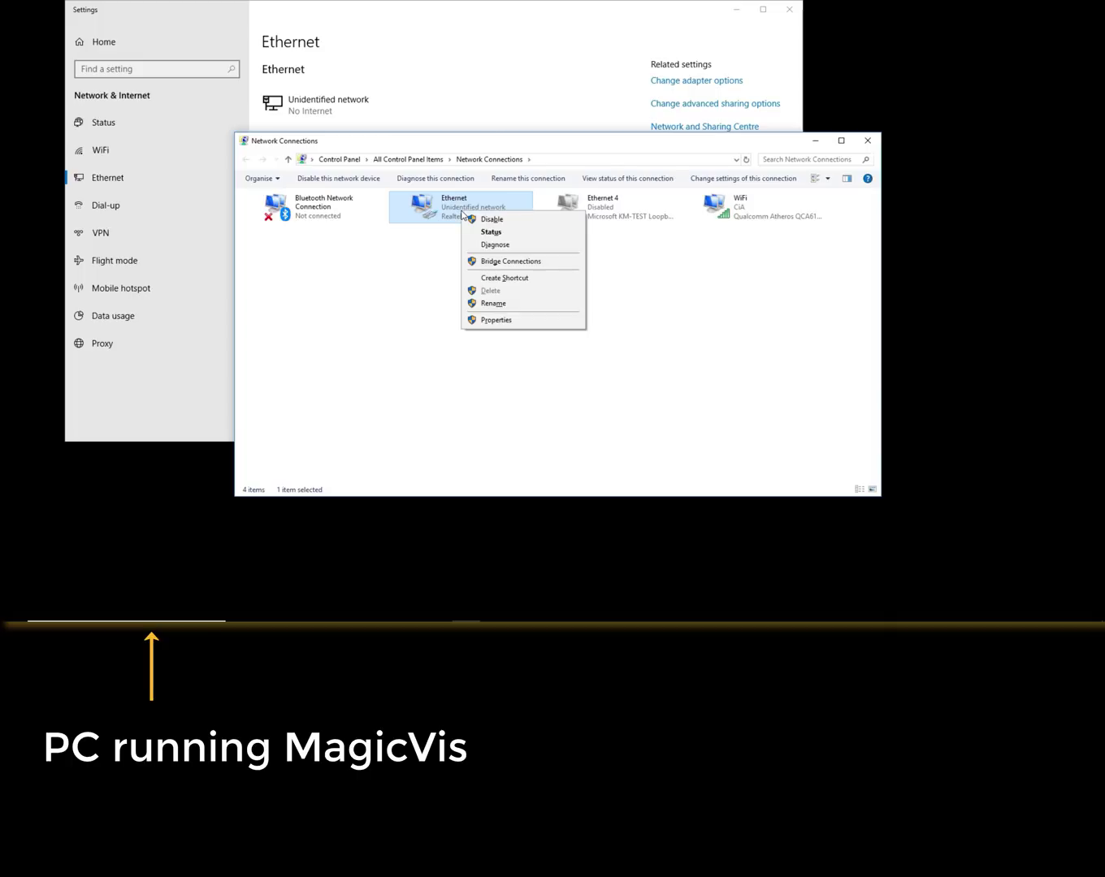
{"action": "left_click", "coordinate": [518, 322]}
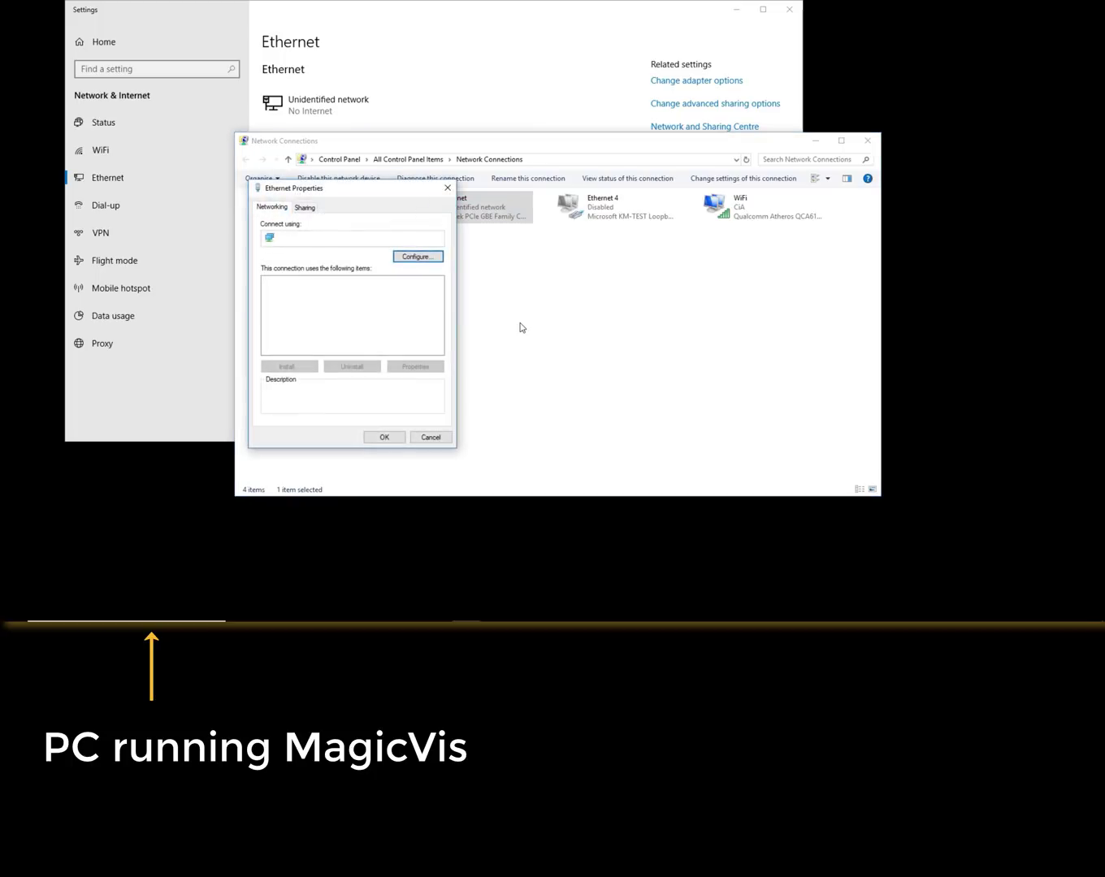
{"action": "left_click", "coordinate": [336, 310]}
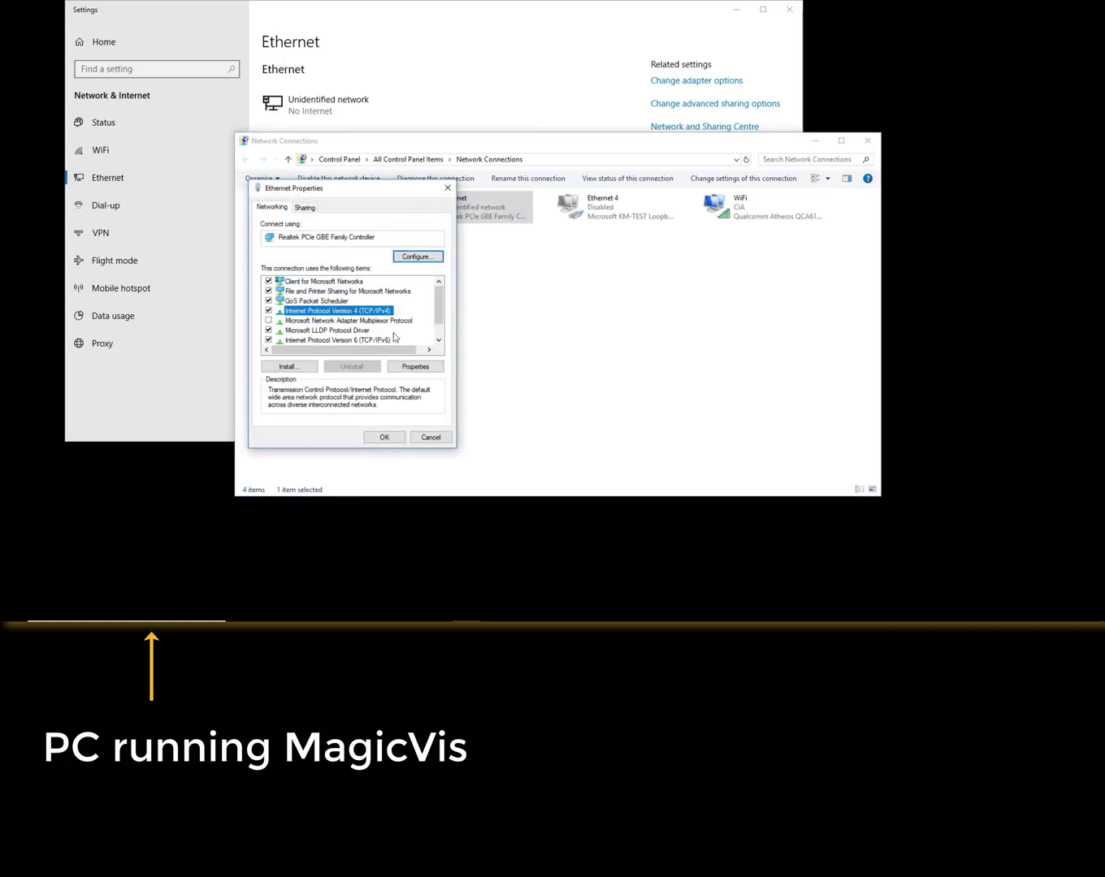
{"action": "left_click", "coordinate": [415, 366]}
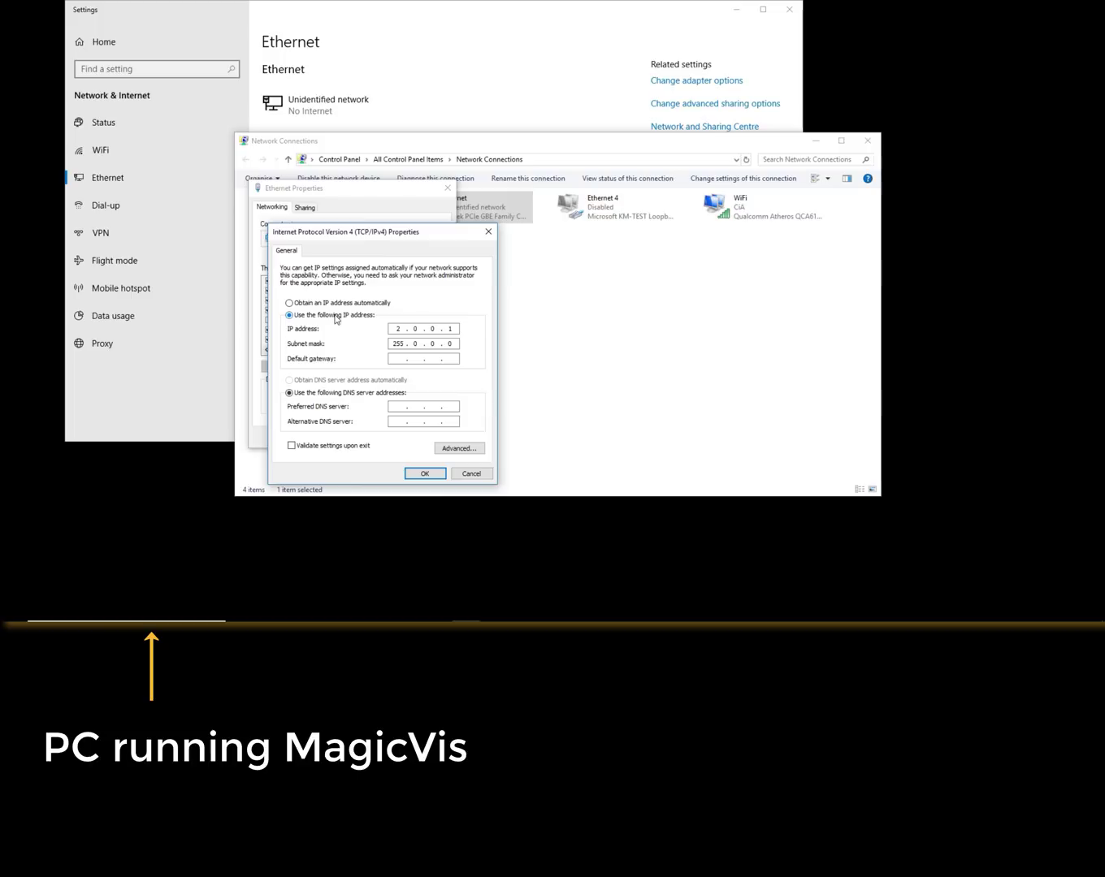
Step: Assign the Ethernet adapter the static IP address 2.0.0.1 with its default subnet mask, apply it, and close the network connections
{"action": "left_click", "coordinate": [309, 305]}
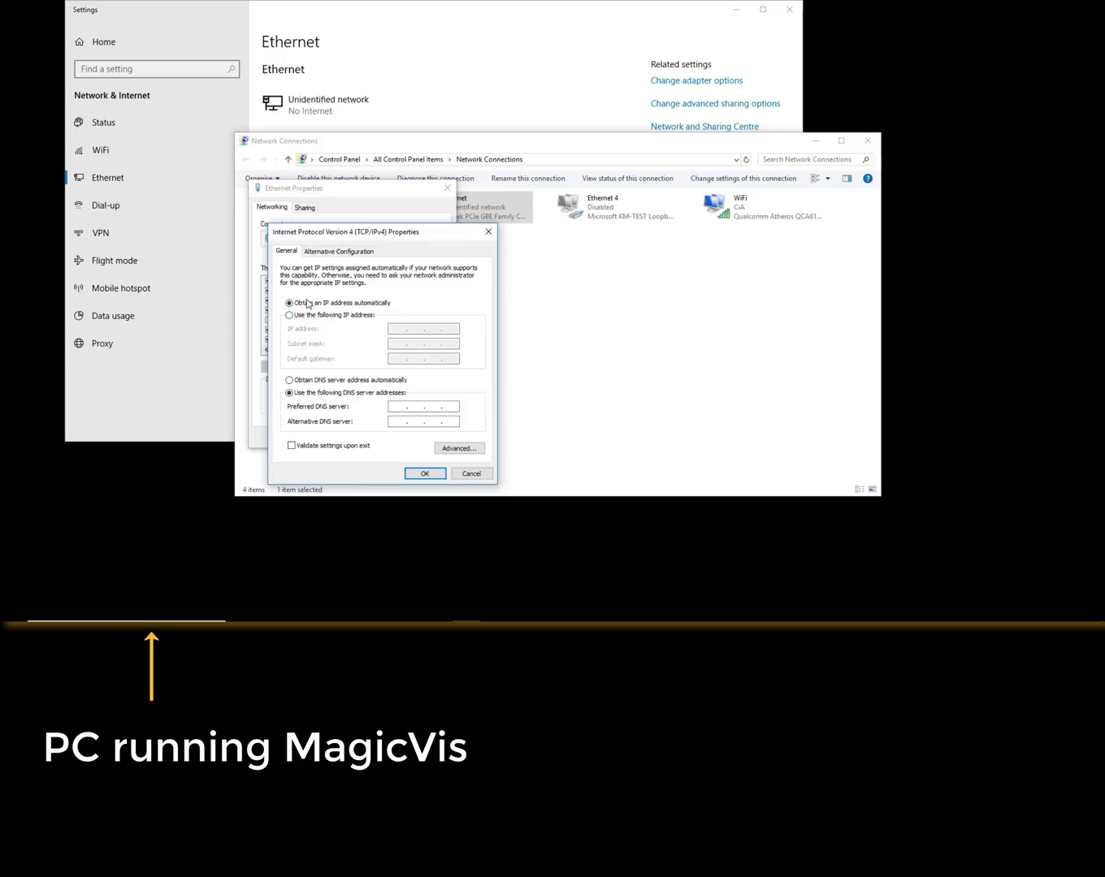
{"action": "left_click", "coordinate": [306, 316]}
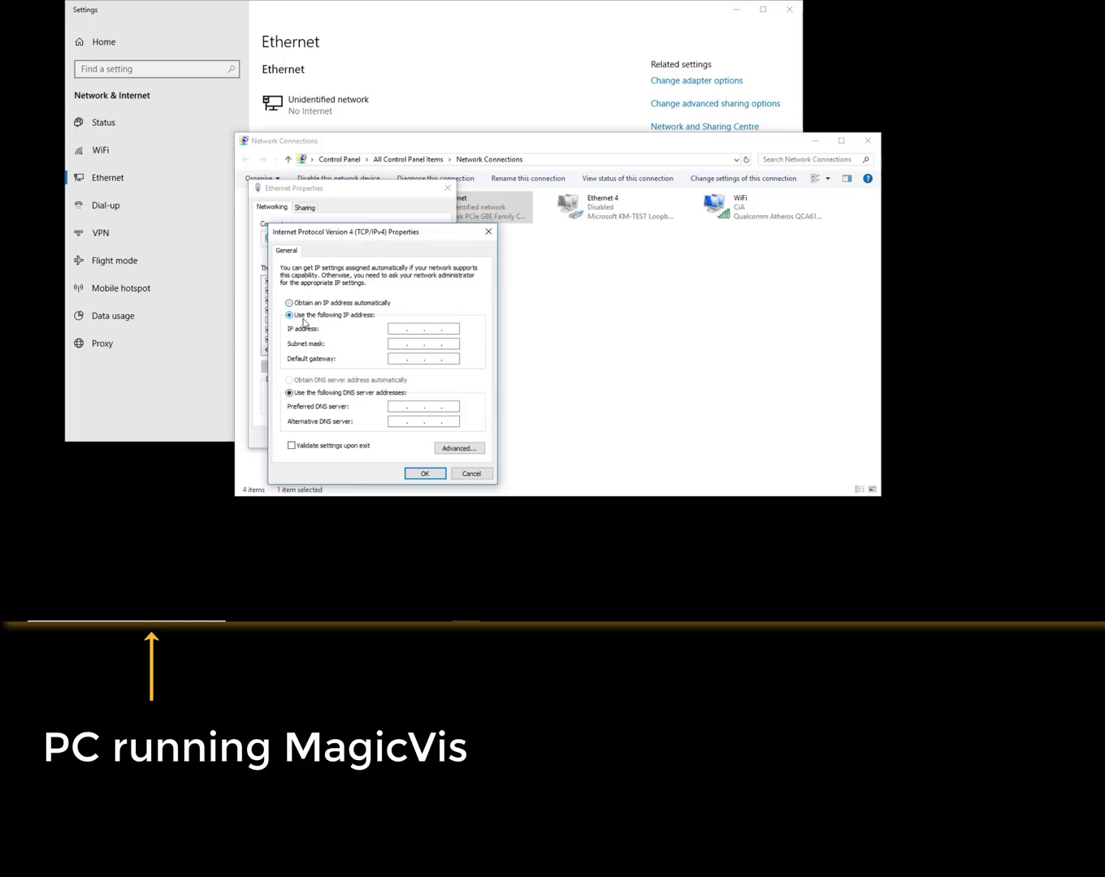
{"action": "left_click", "coordinate": [405, 328]}
{"action": "type", "text": "0.0.1"}
{"action": "key", "text": "Tab"}
{"action": "left_click", "coordinate": [423, 473]}
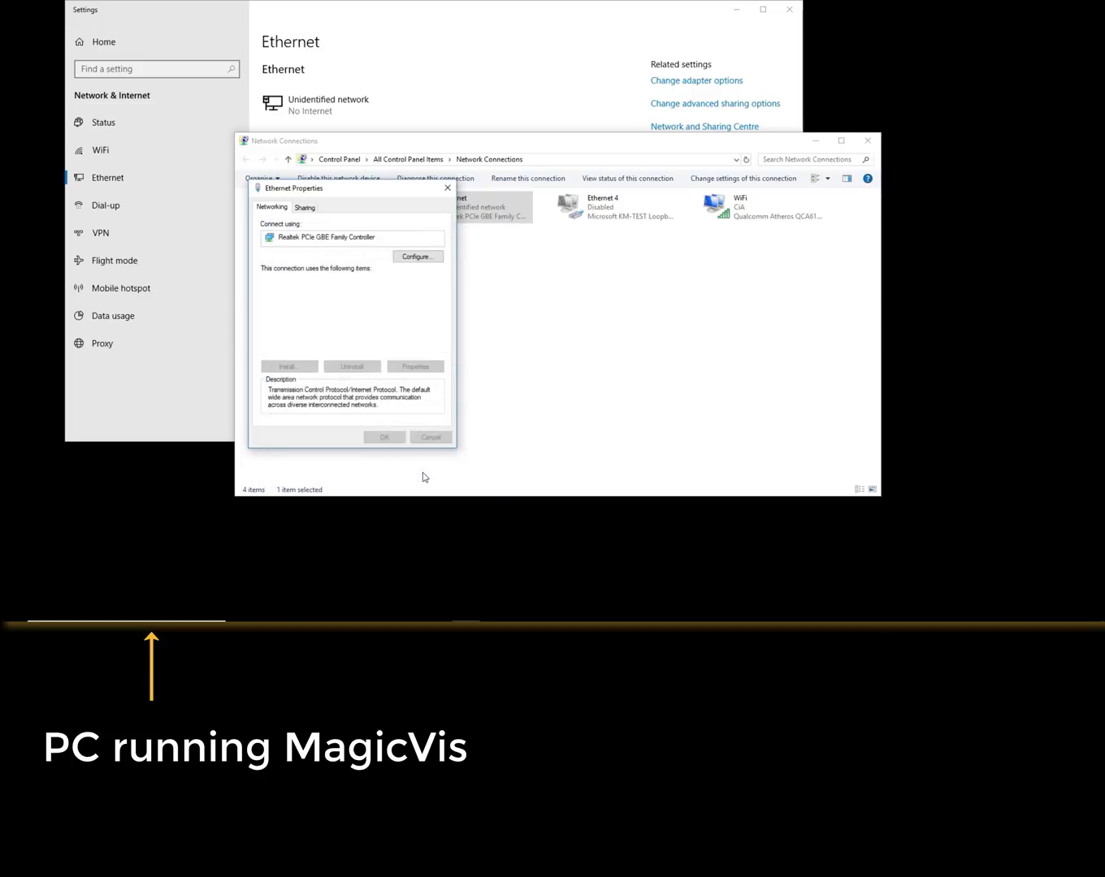
{"action": "left_click", "coordinate": [384, 436]}
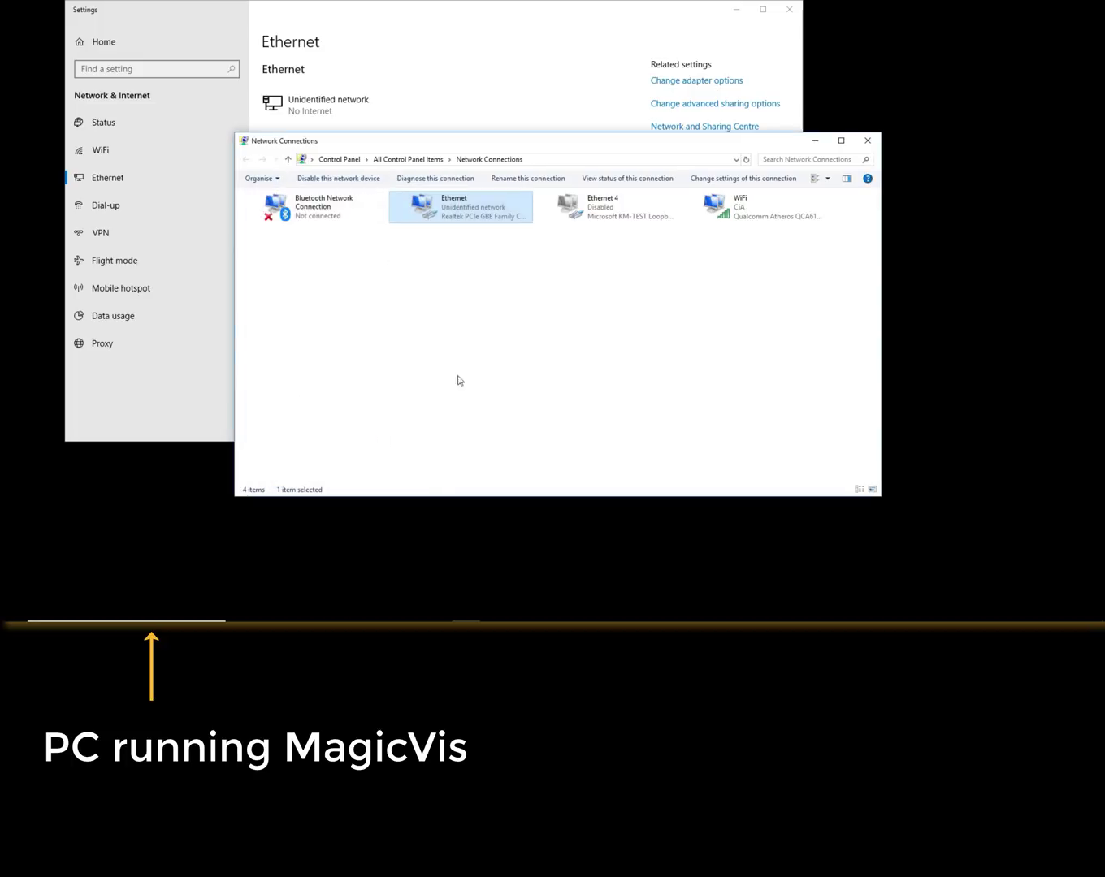
{"action": "left_click", "coordinate": [867, 140]}
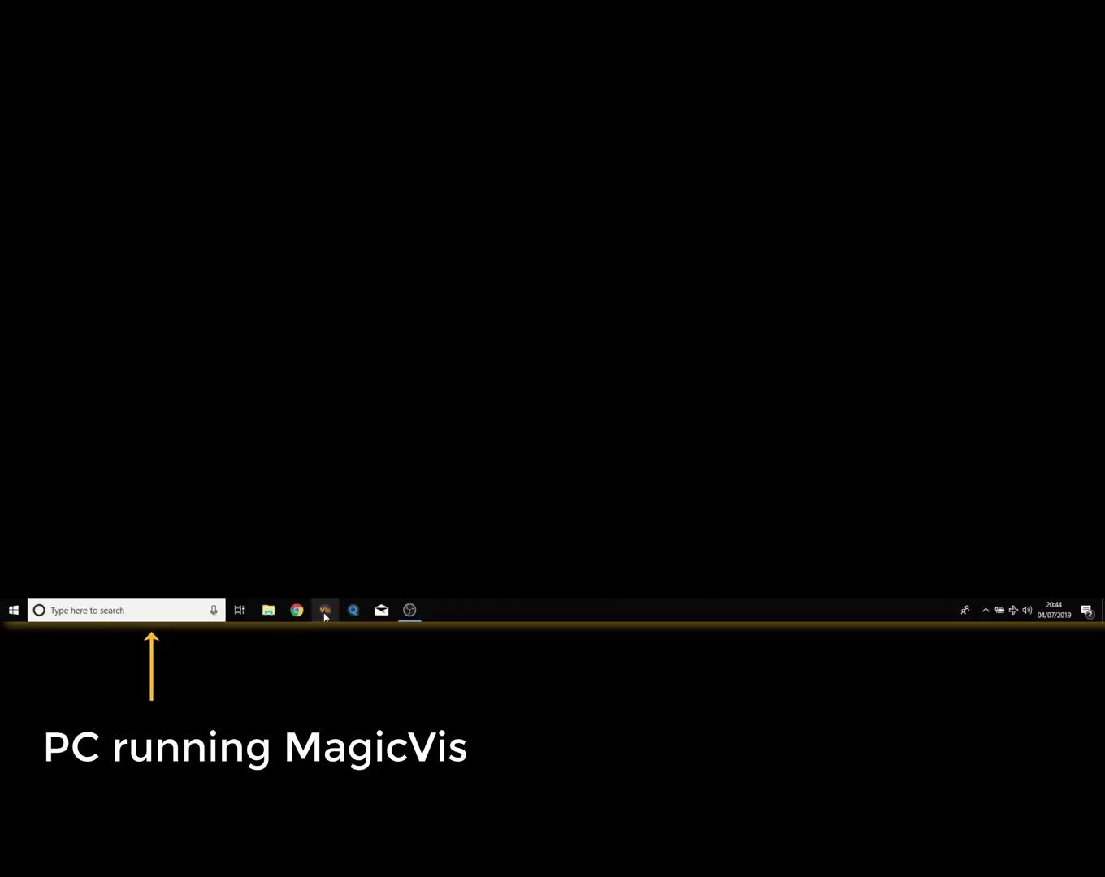
Step: Launch MagicVis and test its output with the FOH Wash, Pars Chase, Wash Static, Spot Static and Spot Circle playbacks
{"action": "left_click", "coordinate": [323, 616]}
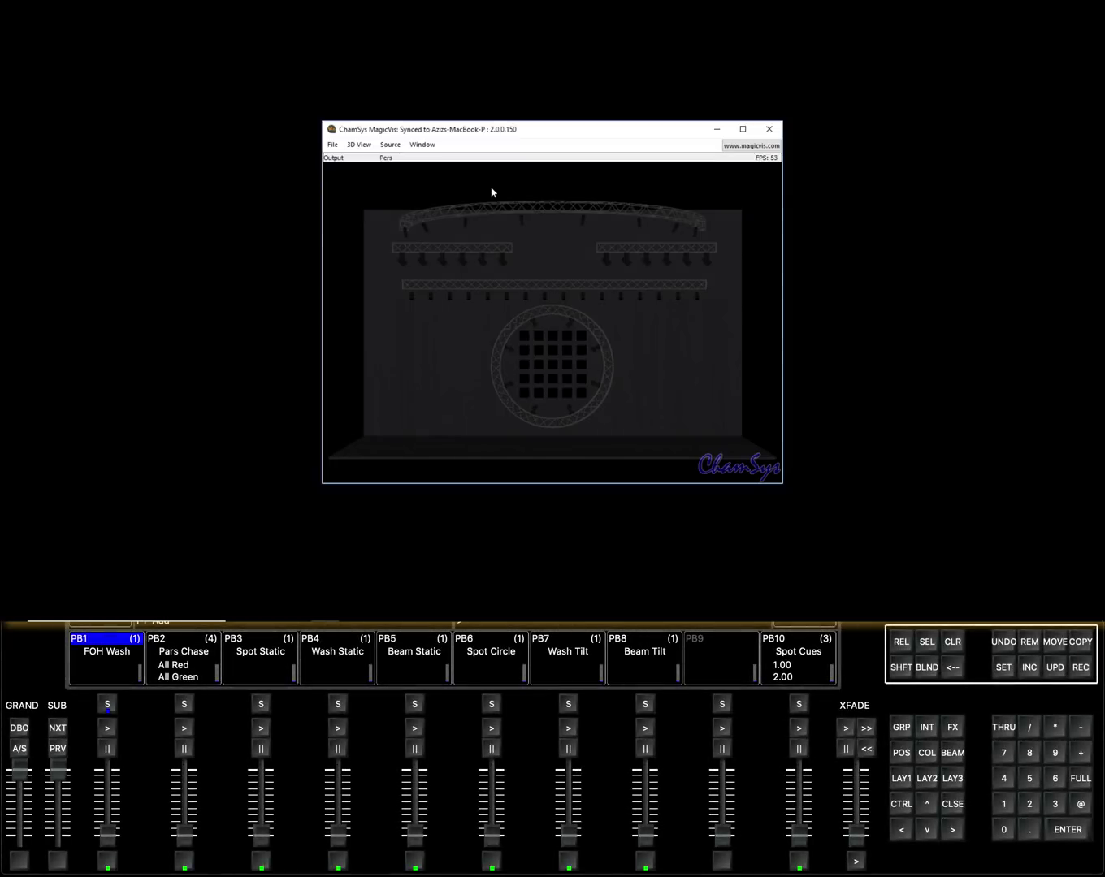
{"action": "mouse_move", "coordinate": [110, 837]}
{"action": "left_mouse_down"}
{"action": "mouse_move", "coordinate": [104, 755]}
{"action": "mouse_move", "coordinate": [108, 835]}
{"action": "left_mouse_up"}
{"action": "mouse_move", "coordinate": [182, 837]}
{"action": "left_mouse_down"}
{"action": "mouse_move", "coordinate": [183, 741]}
{"action": "mouse_move", "coordinate": [184, 834]}
{"action": "left_mouse_up"}
{"action": "mouse_move", "coordinate": [338, 840]}
{"action": "left_mouse_down"}
{"action": "mouse_move", "coordinate": [338, 734]}
{"action": "mouse_move", "coordinate": [338, 835]}
{"action": "left_mouse_up"}
{"action": "left_click_drag", "start_coordinate": [257, 833], "coordinate": [260, 870]}
{"action": "left_click", "coordinate": [491, 861]}
{"action": "left_click", "coordinate": [490, 862]}
Step: Search Windows for firewall, examine the private and public permissions of the mqhd, mqqt and mqvis apps, and cancel
{"action": "mouse_move", "coordinate": [81, 620]}
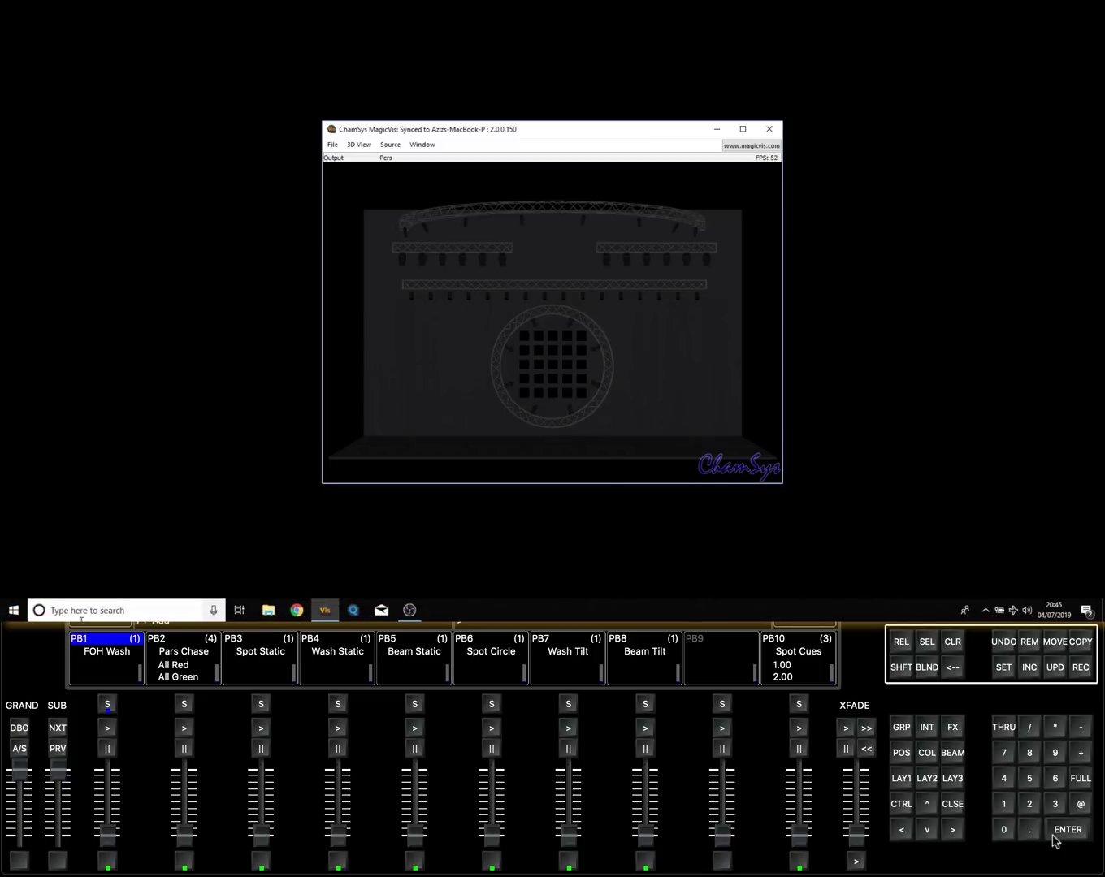
{"action": "left_click", "coordinate": [69, 611]}
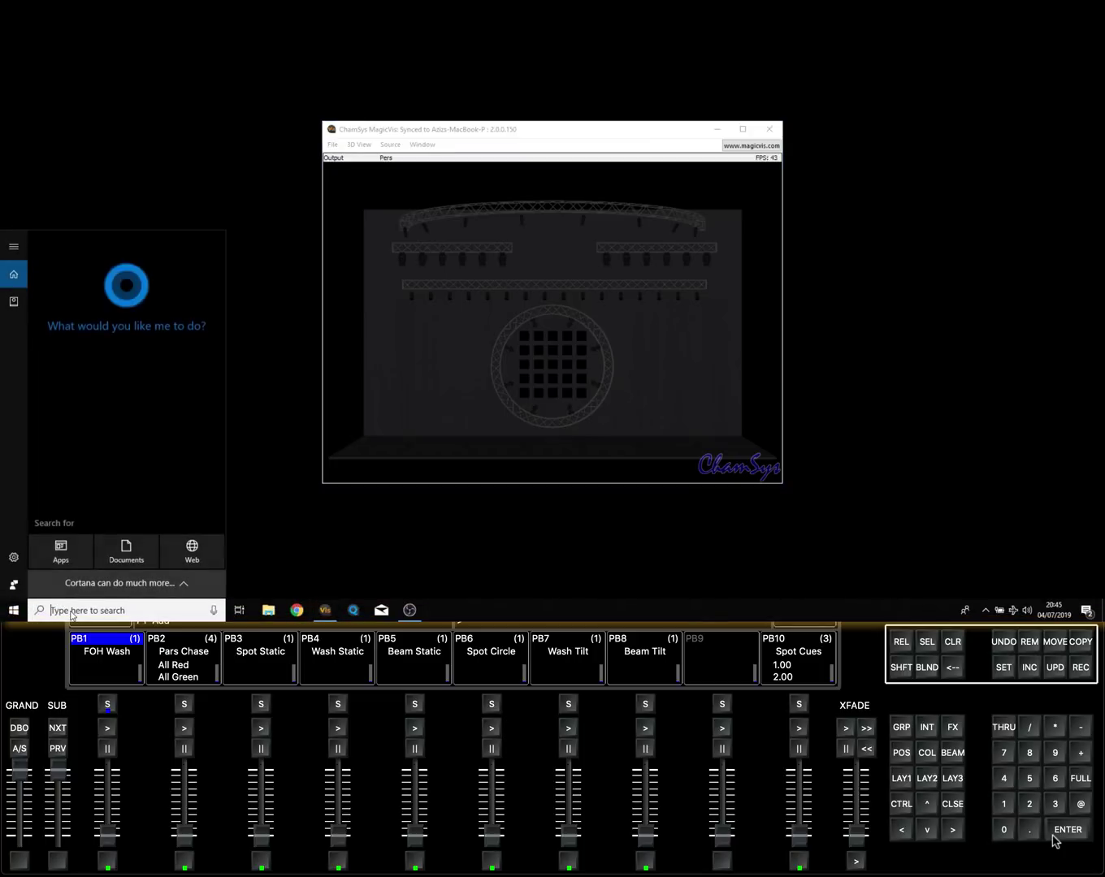
{"action": "type", "text": "firewall"}
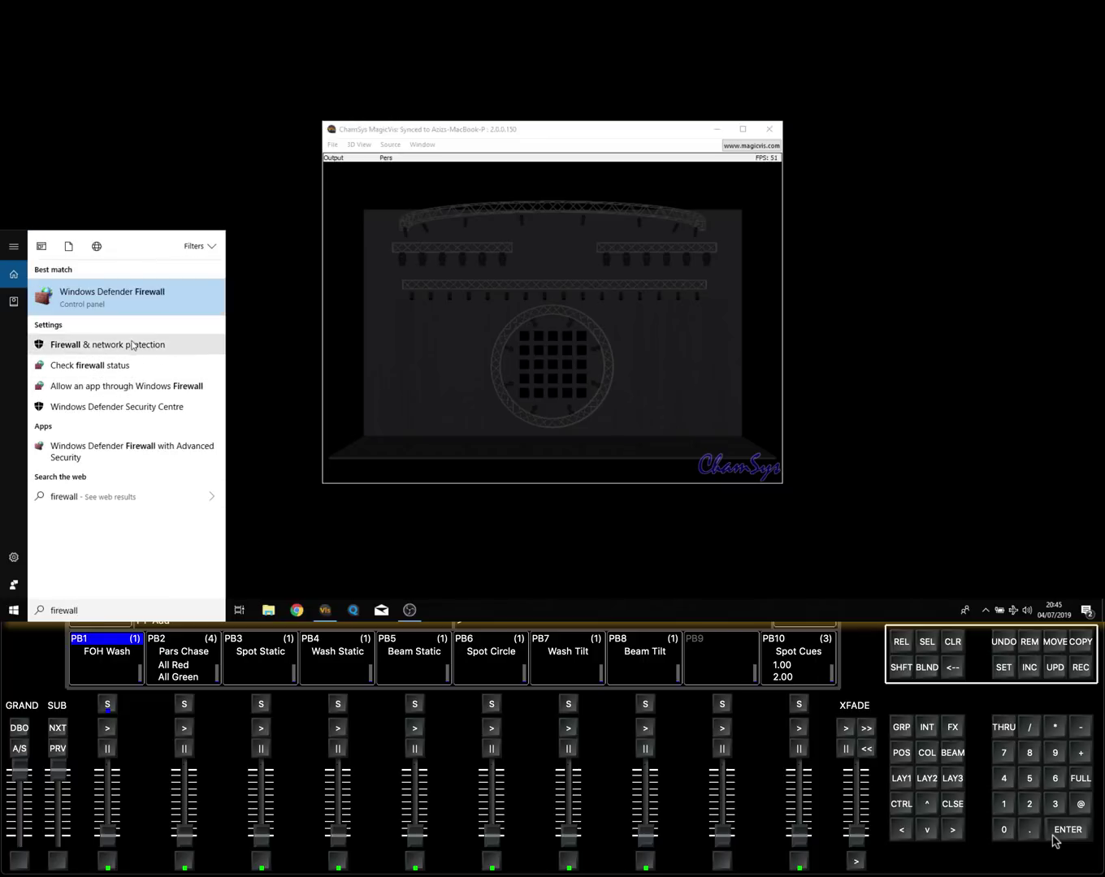
{"action": "left_click", "coordinate": [72, 389]}
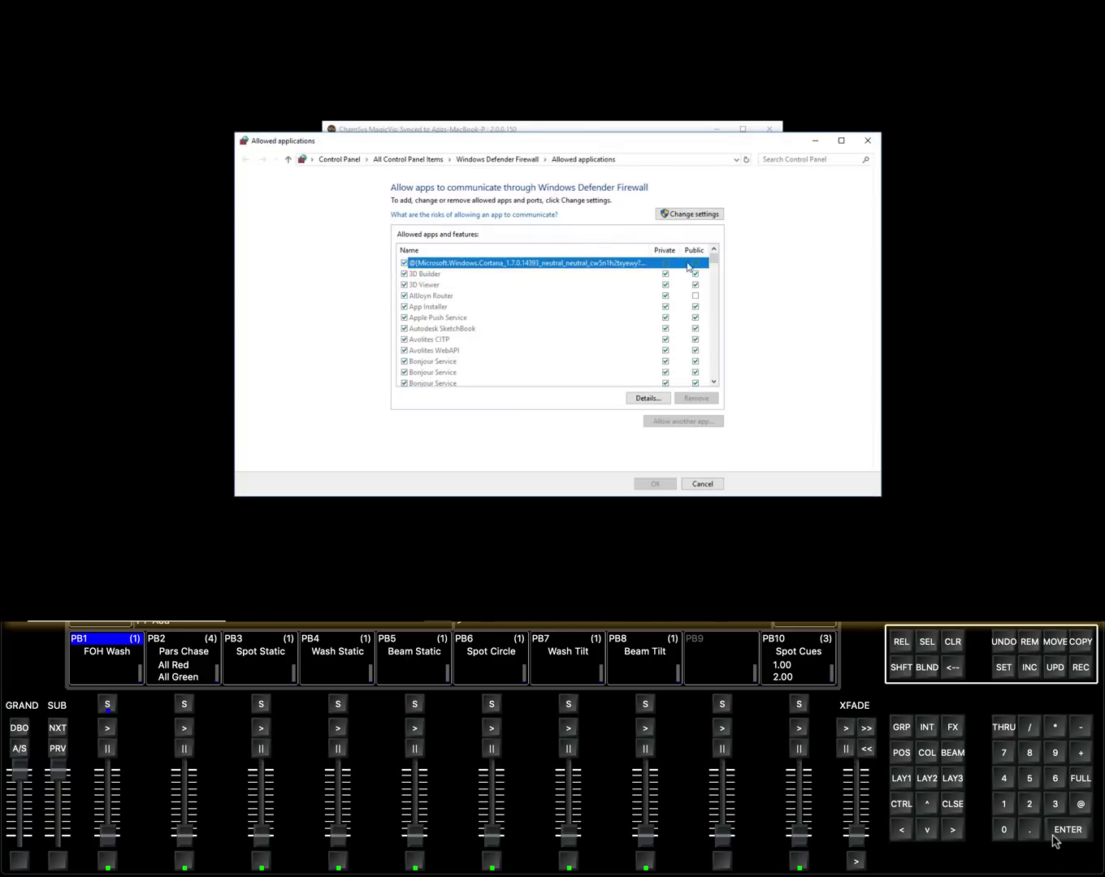
{"action": "left_click_drag", "start_coordinate": [714, 258], "coordinate": [705, 311]}
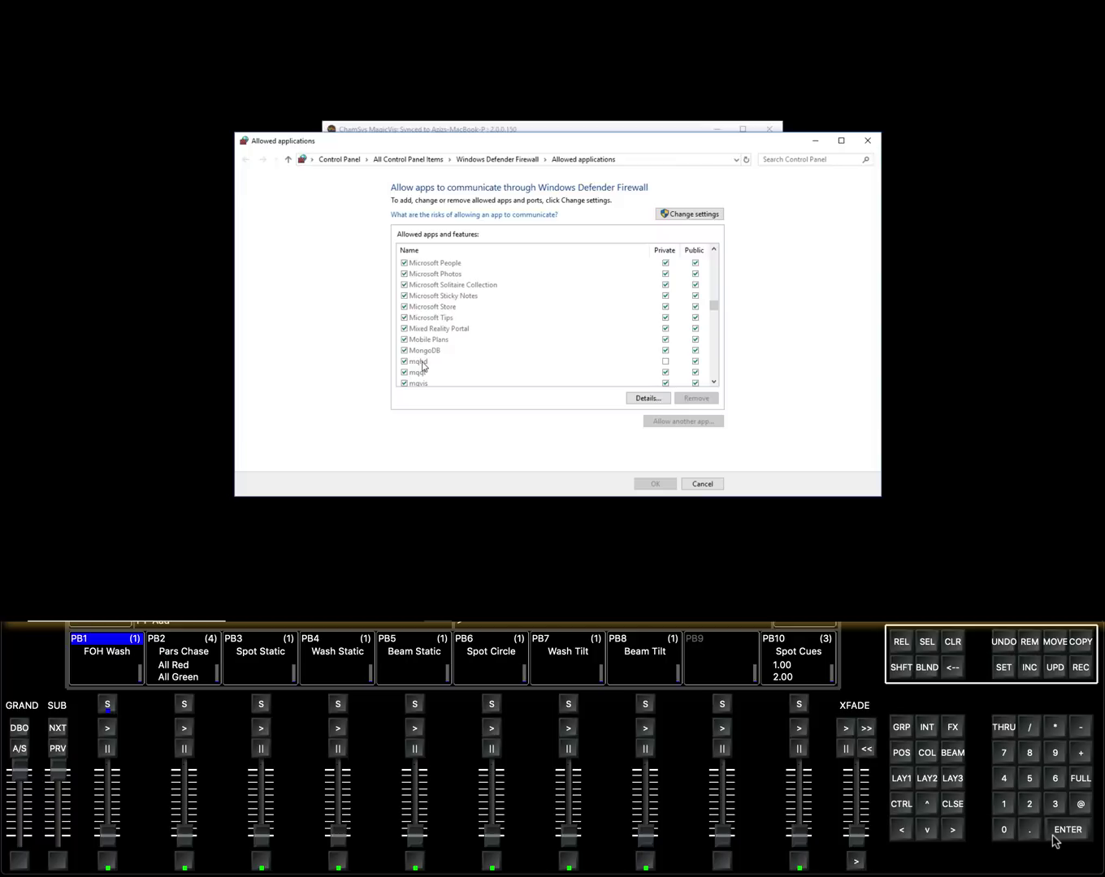
{"action": "left_click", "coordinate": [665, 363]}
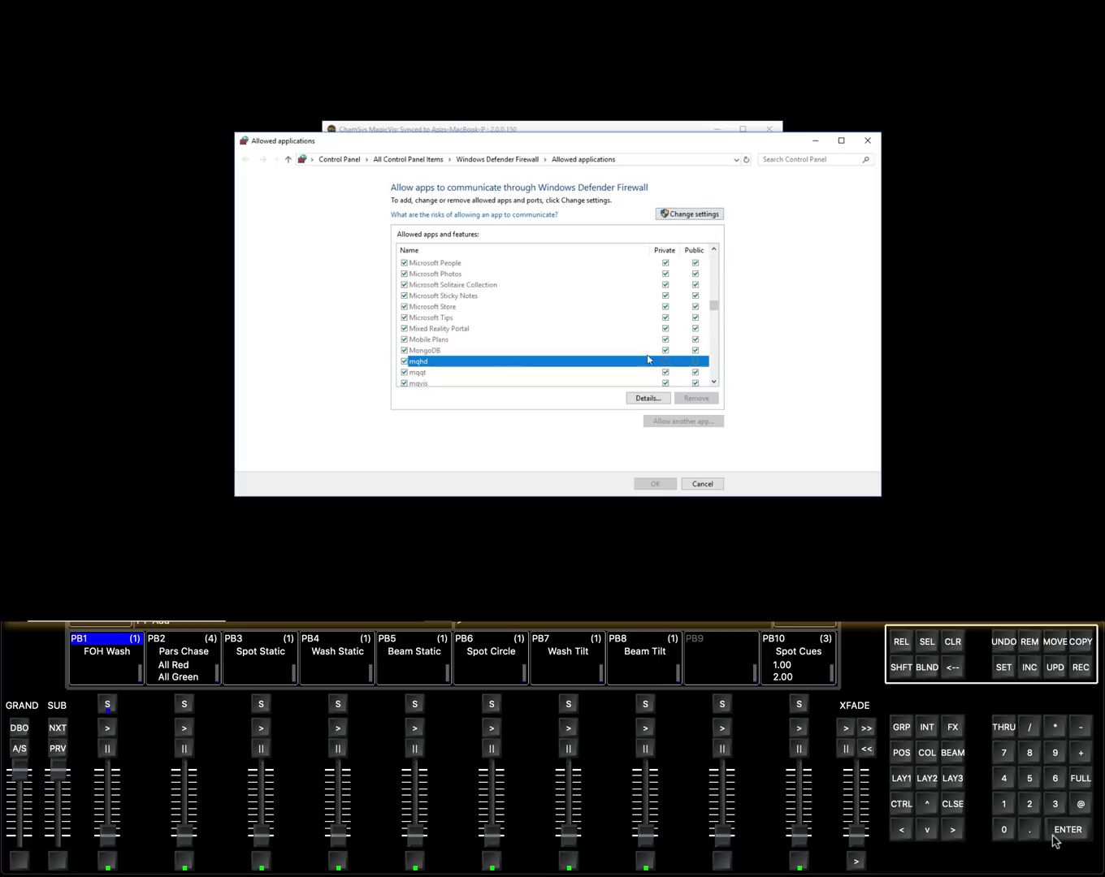
{"action": "left_click", "coordinate": [700, 485]}
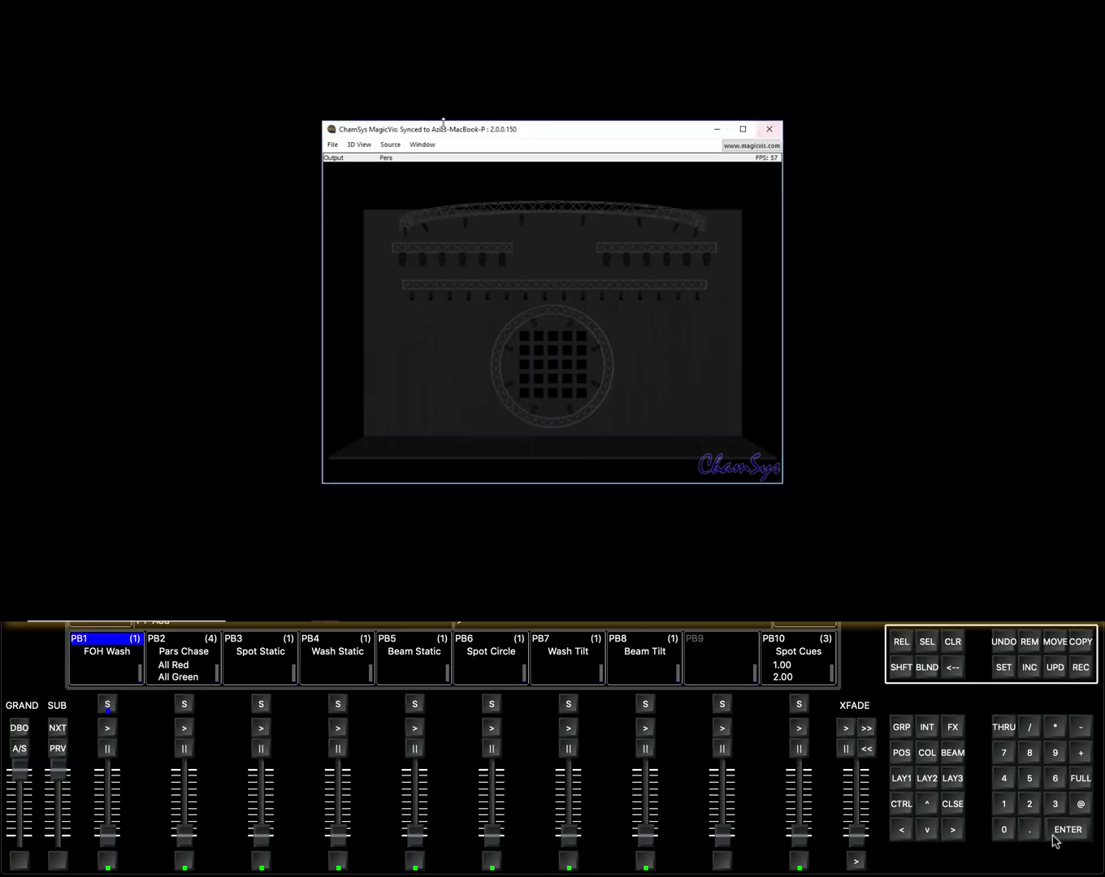
Step: In the MagicVis network settings, keep the Ethernet 2.0.0.1 port, select the MagicQ console at 2.0.0.150 and confirm
{"action": "left_click", "coordinate": [333, 147]}
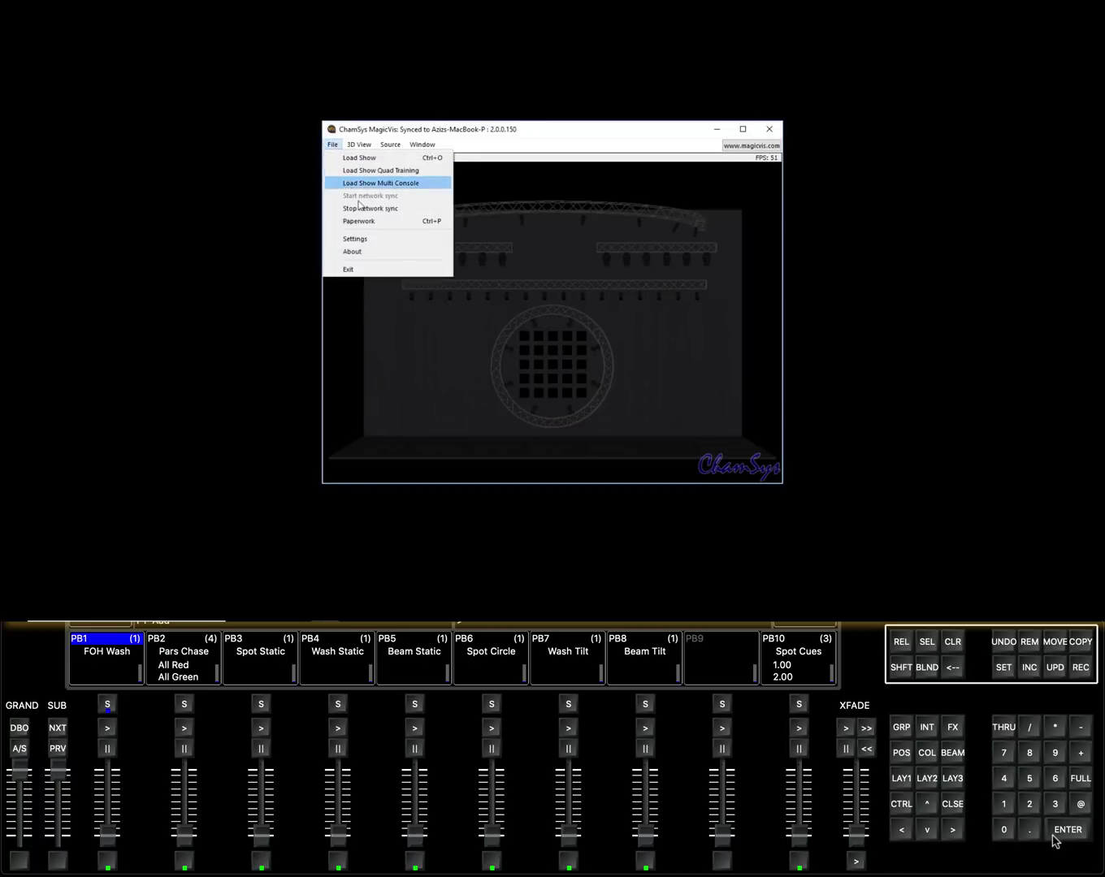
{"action": "left_click", "coordinate": [364, 240]}
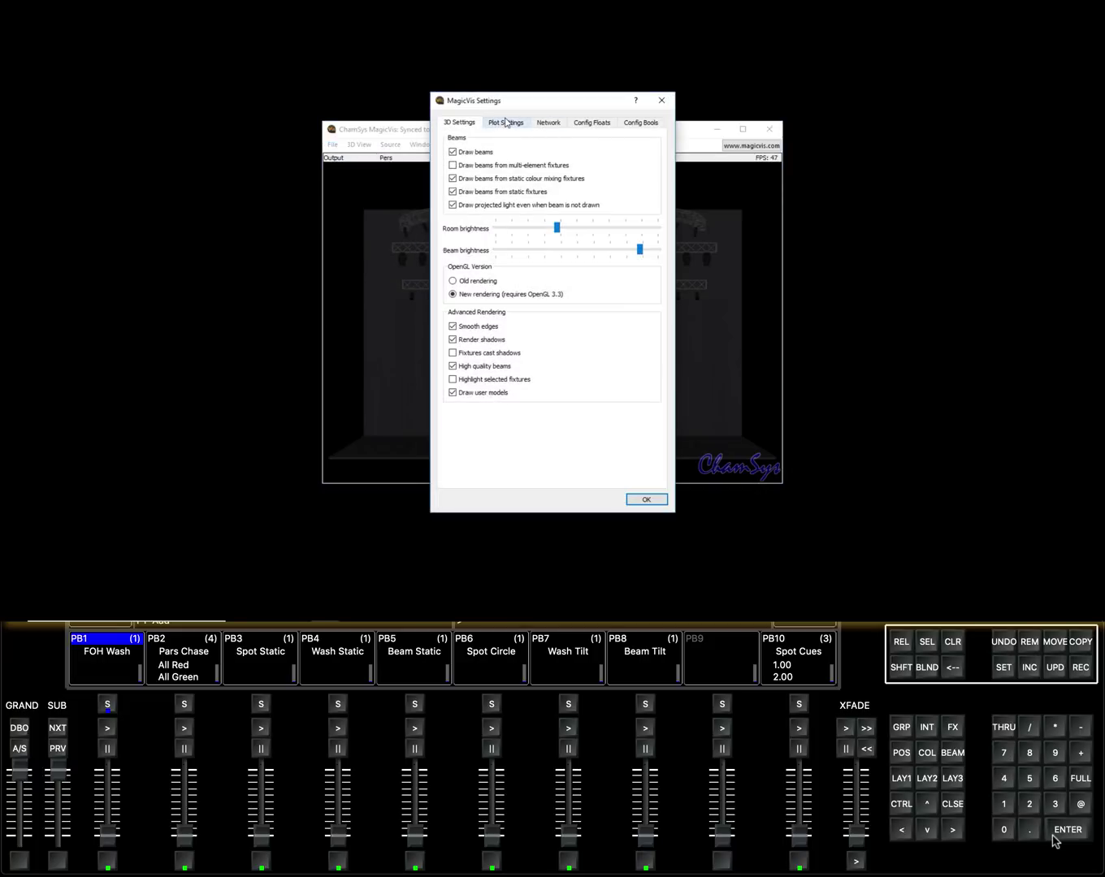
{"action": "left_click", "coordinate": [550, 126]}
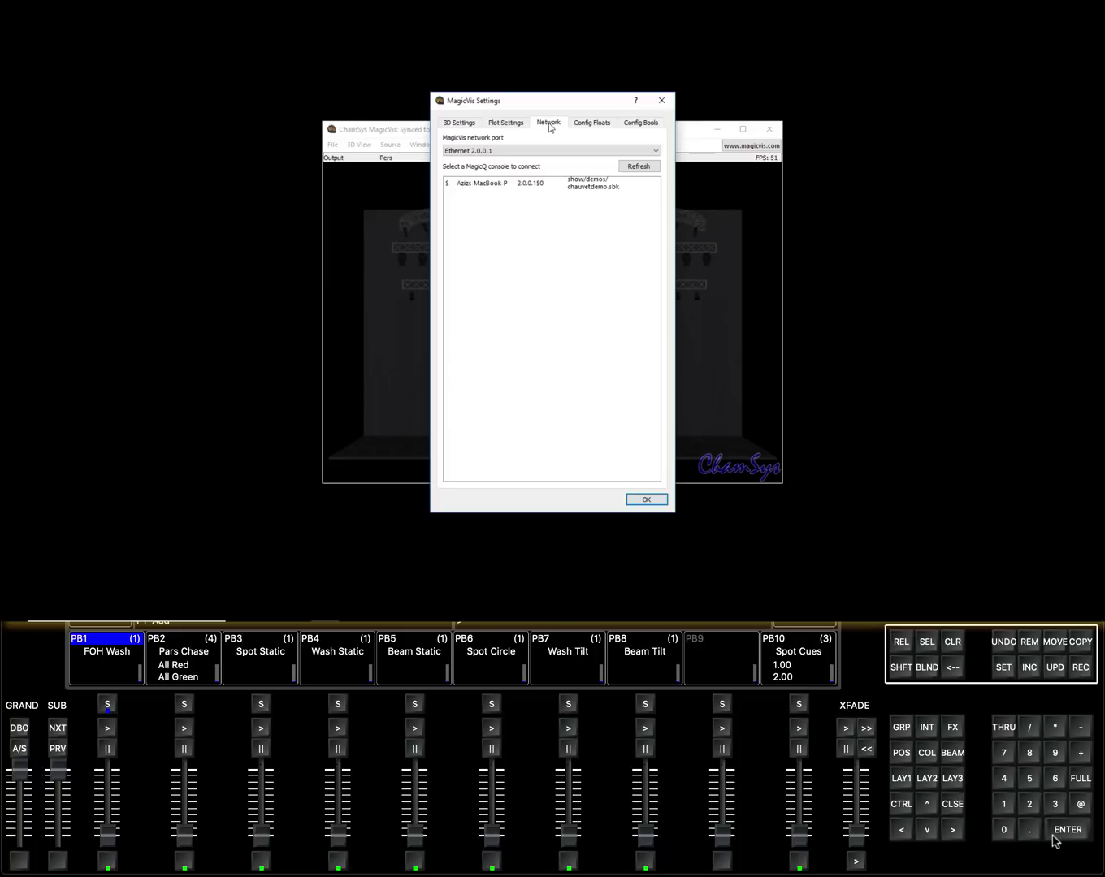
{"action": "left_click", "coordinate": [481, 151]}
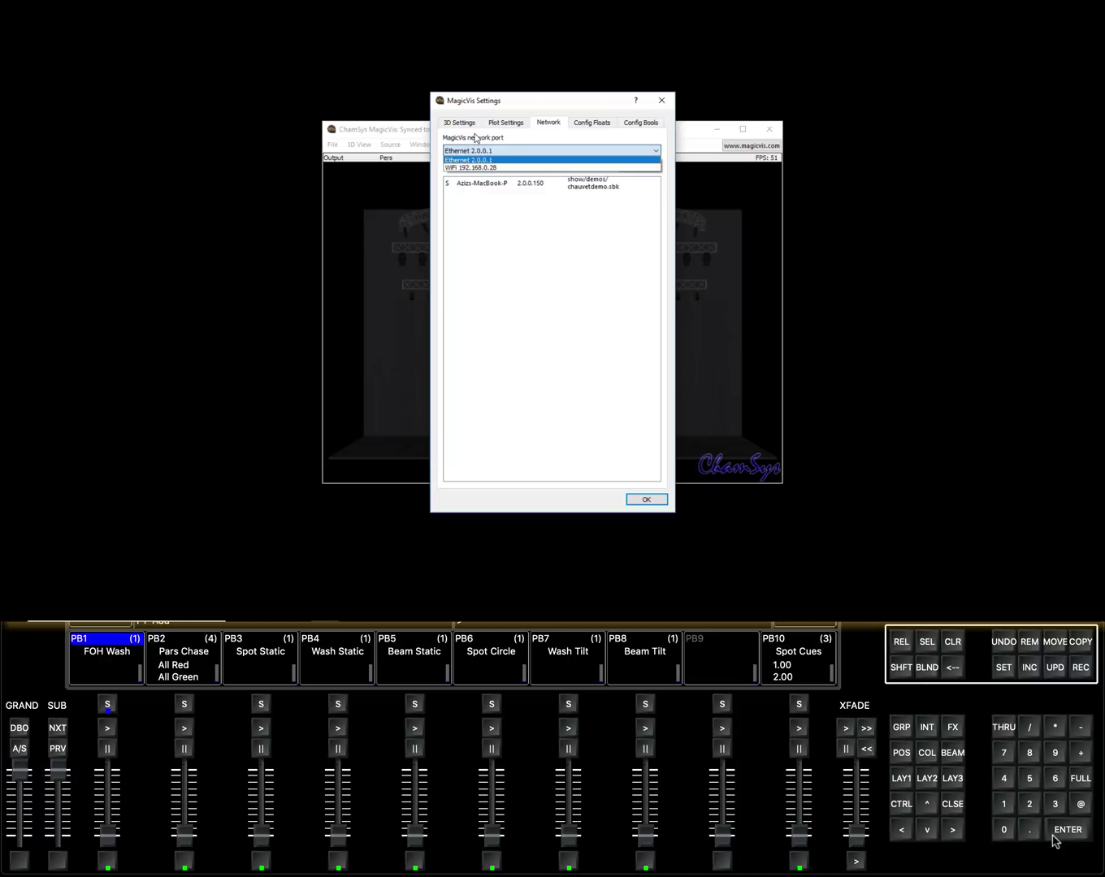
{"action": "left_click", "coordinate": [476, 138]}
{"action": "left_click", "coordinate": [473, 185]}
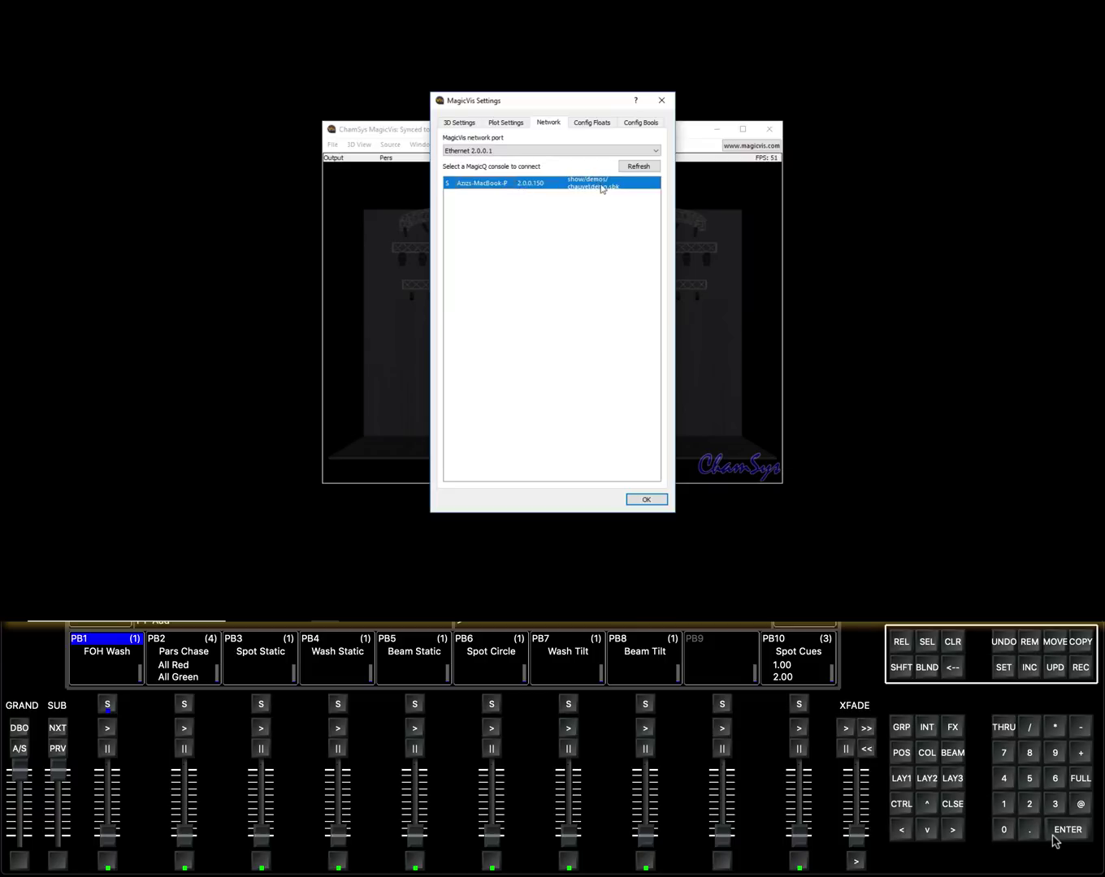
{"action": "left_click", "coordinate": [648, 499]}
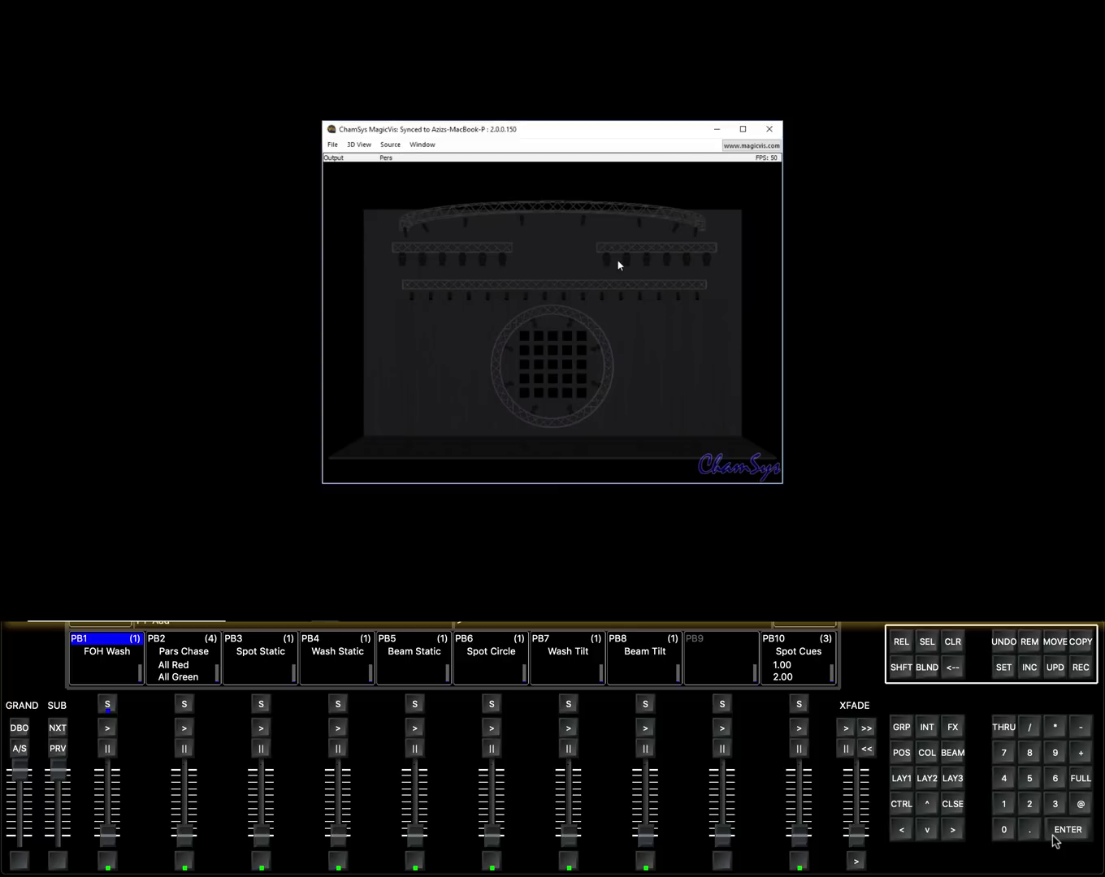